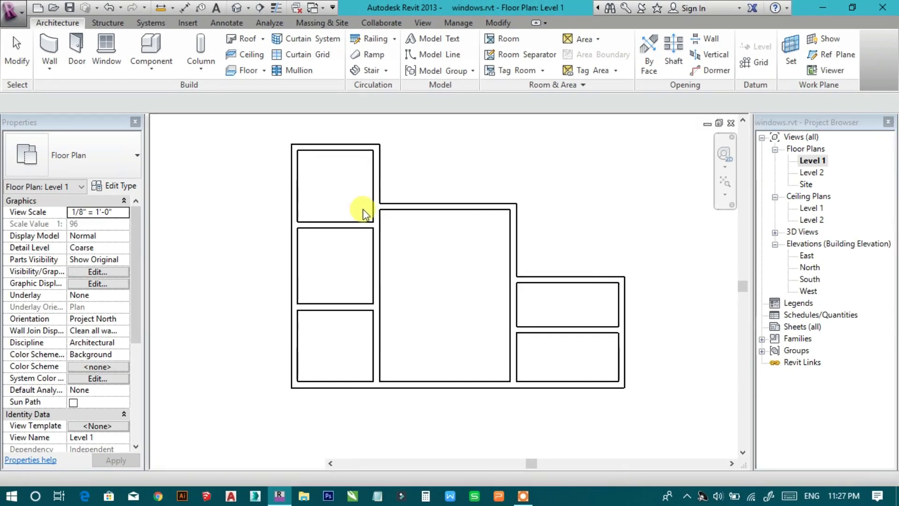
- Start the Window tool and choose the Fixed 36" x 48" window type
{"action": "left_click", "coordinate": [104, 59]}
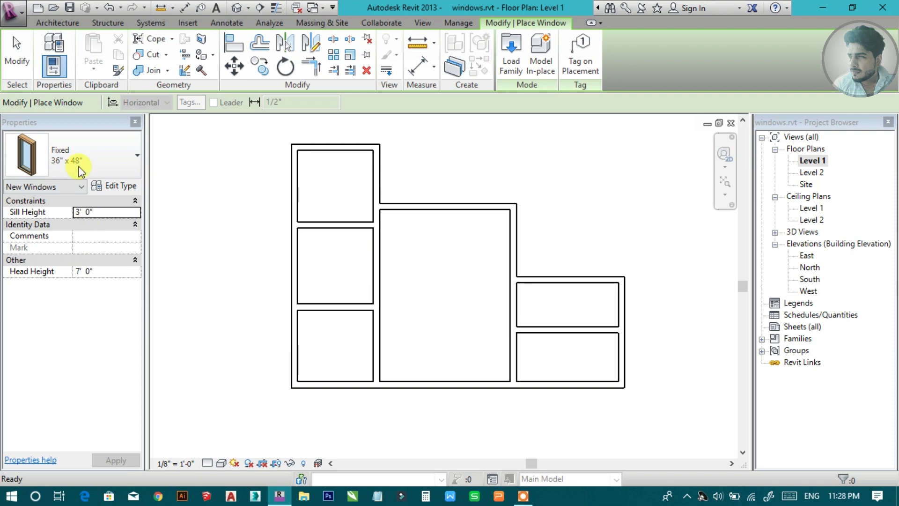
{"action": "left_click", "coordinate": [76, 150]}
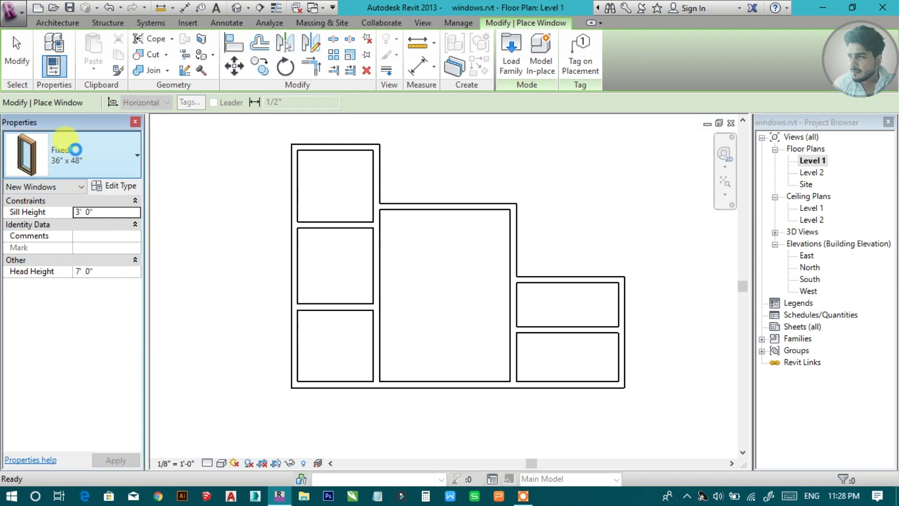
{"action": "left_click", "coordinate": [76, 150]}
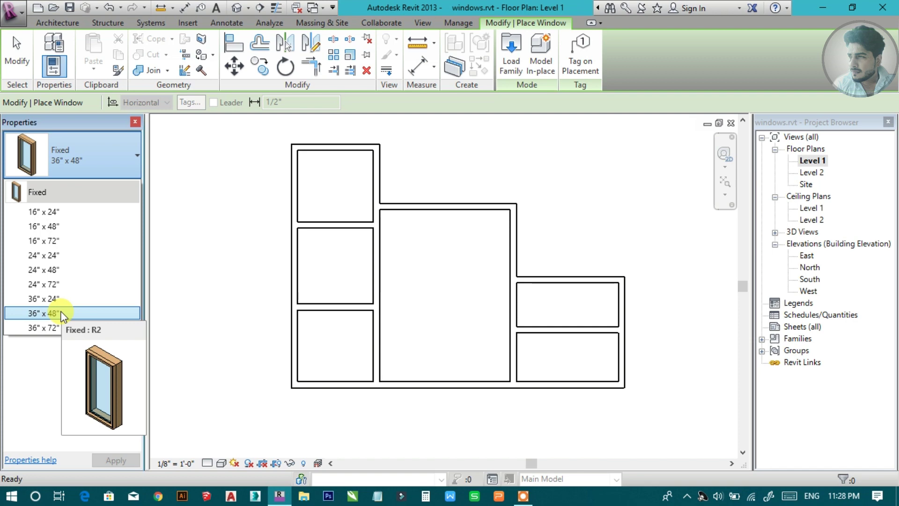
{"action": "left_click", "coordinate": [63, 313]}
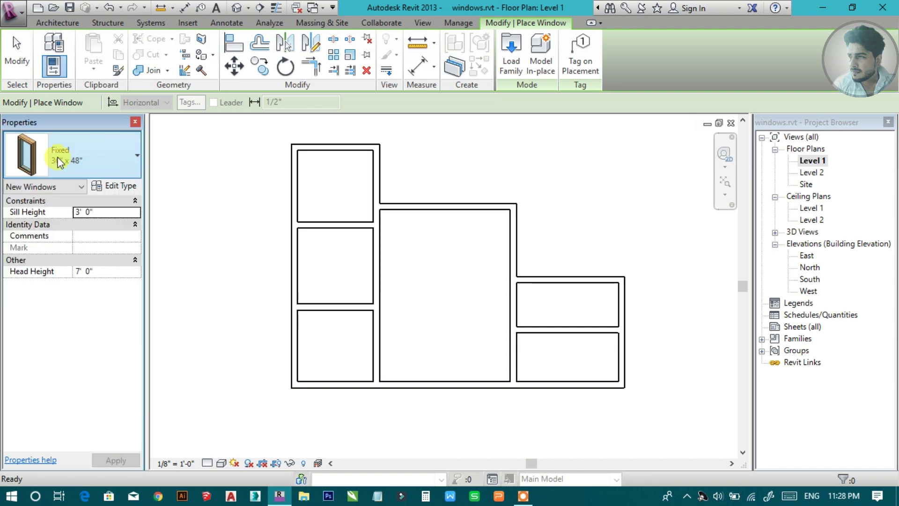
- Place the first Fixed 36" x 48" window in the right wing's upper wall
{"action": "scroll", "coordinate": [425, 379], "scroll_direction": "up", "scroll_amount": 1}
{"action": "scroll", "coordinate": [436, 327], "scroll_direction": "up", "scroll_amount": 1}
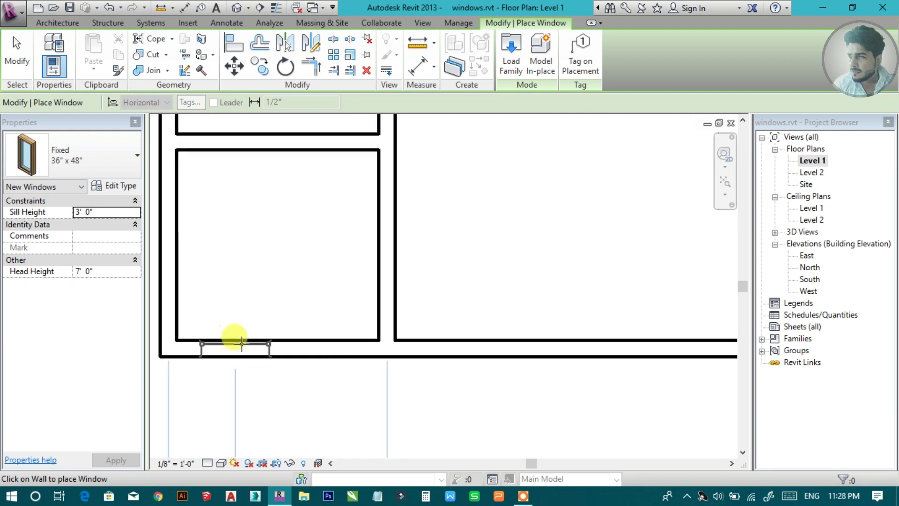
{"action": "scroll", "coordinate": [430, 346], "scroll_direction": "down", "scroll_amount": 1}
{"action": "middle_click_drag", "start_coordinate": [386, 364], "coordinate": [281, 447]}
{"action": "scroll", "coordinate": [468, 315], "scroll_direction": "up", "scroll_amount": 1}
{"action": "scroll", "coordinate": [538, 317], "scroll_direction": "up", "scroll_amount": 1}
{"action": "scroll", "coordinate": [515, 317], "scroll_direction": "up", "scroll_amount": 1}
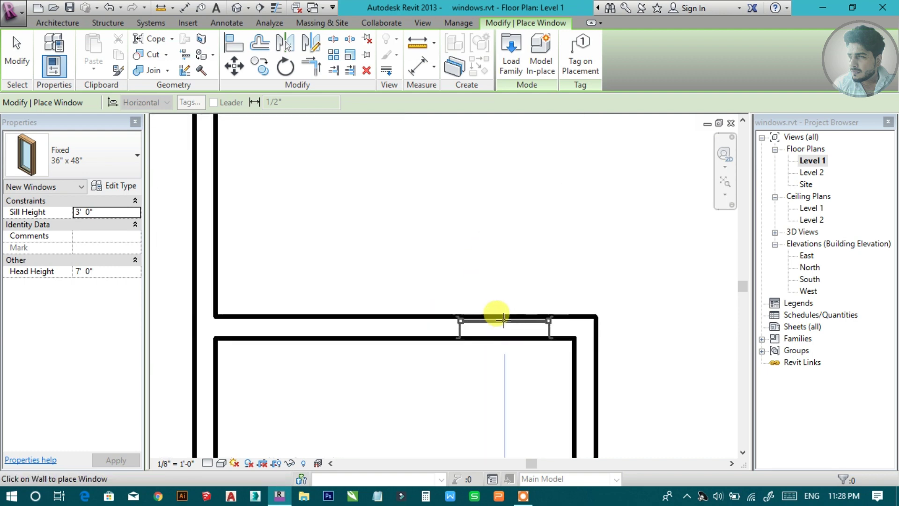
{"action": "left_click", "coordinate": [504, 320]}
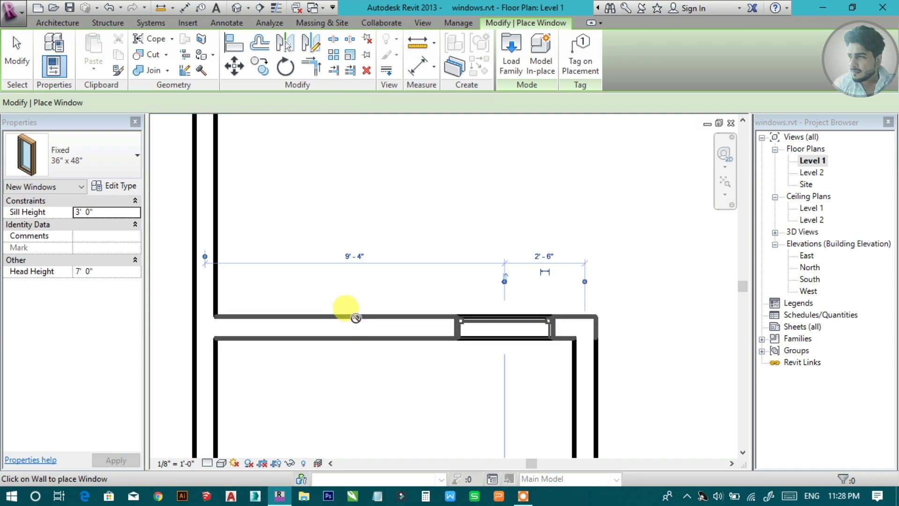
{"action": "scroll", "coordinate": [356, 316], "scroll_direction": "up", "scroll_amount": 2}
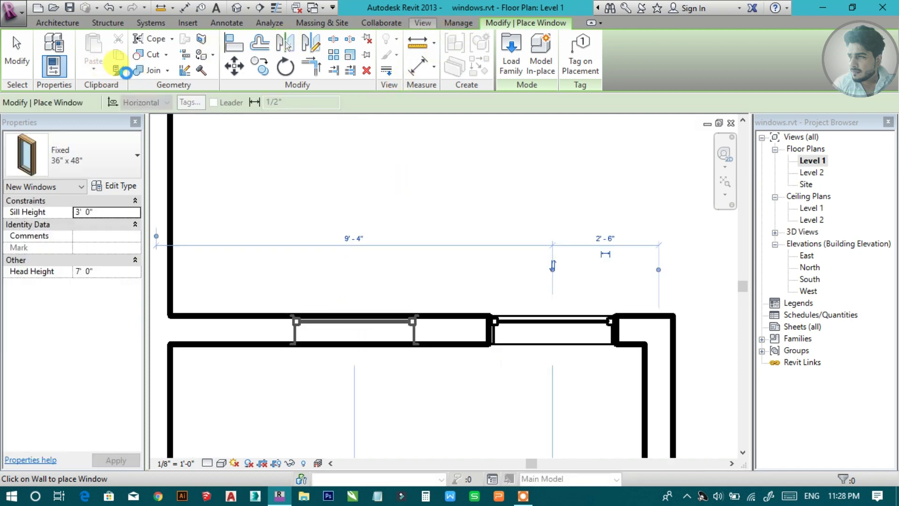
- Turn on Thin Lines and place a second fixed window beside the first
{"action": "left_click", "coordinate": [131, 71]}
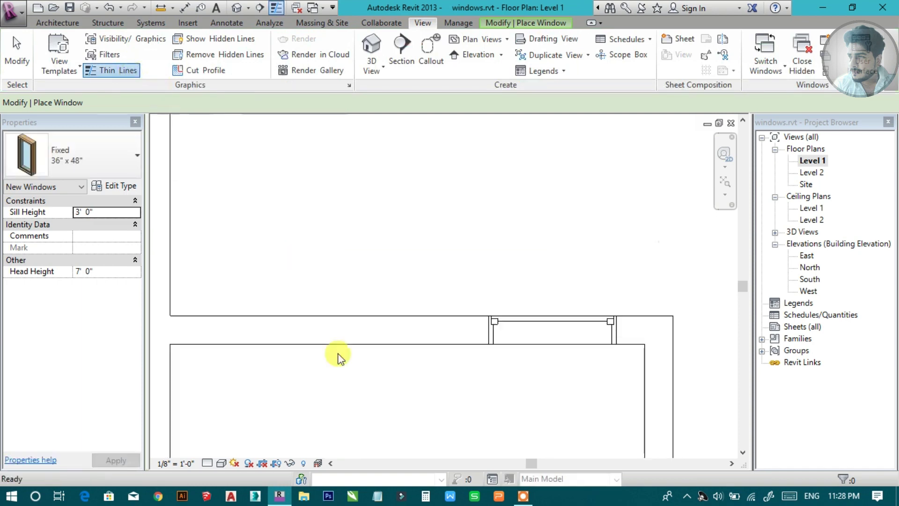
{"action": "scroll", "coordinate": [490, 259], "scroll_direction": "down", "scroll_amount": 1}
{"action": "scroll", "coordinate": [441, 283], "scroll_direction": "down", "scroll_amount": 1}
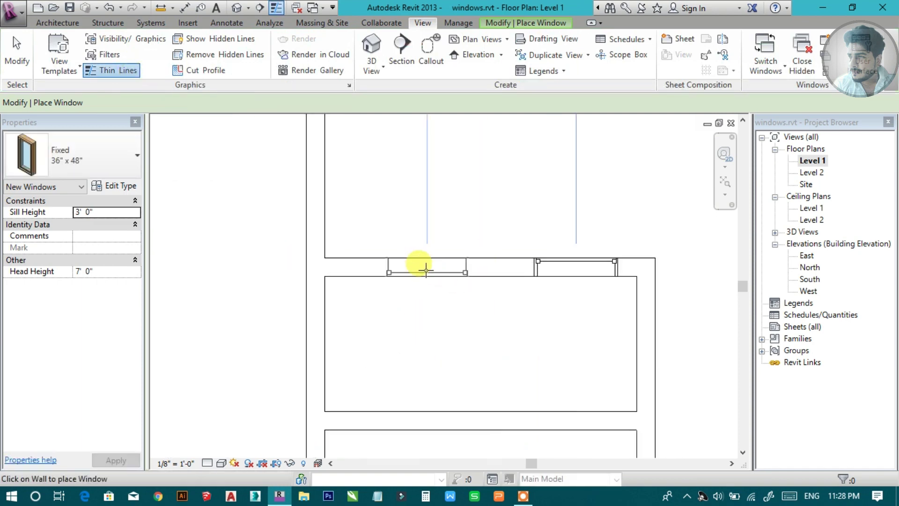
{"action": "scroll", "coordinate": [426, 267], "scroll_direction": "down", "scroll_amount": 1}
{"action": "scroll", "coordinate": [425, 265], "scroll_direction": "up", "scroll_amount": 3}
{"action": "scroll", "coordinate": [425, 261], "scroll_direction": "down", "scroll_amount": 2}
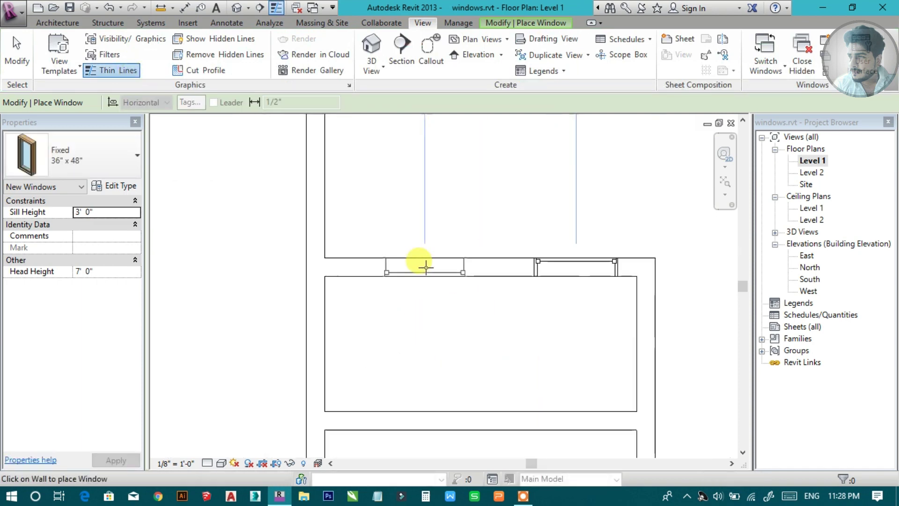
{"action": "scroll", "coordinate": [482, 270], "scroll_direction": "up", "scroll_amount": 2}
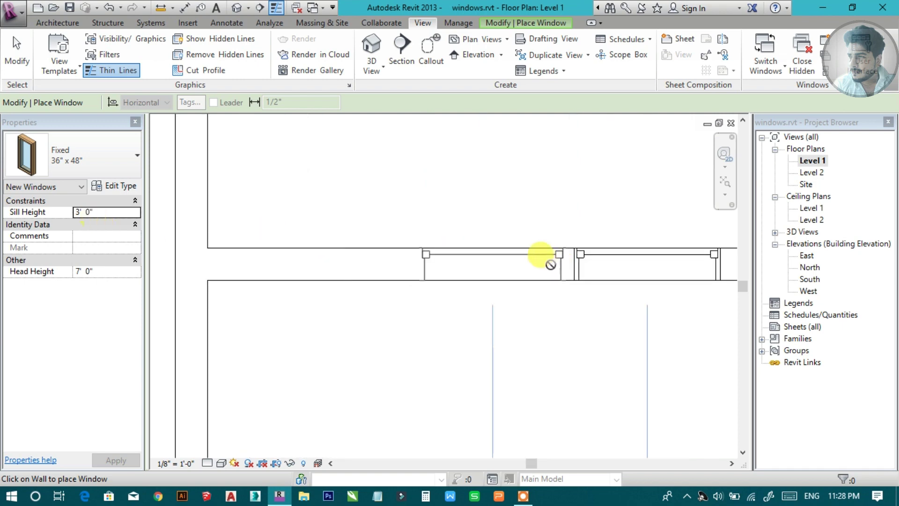
{"action": "middle_click_drag", "start_coordinate": [436, 277], "coordinate": [365, 279]}
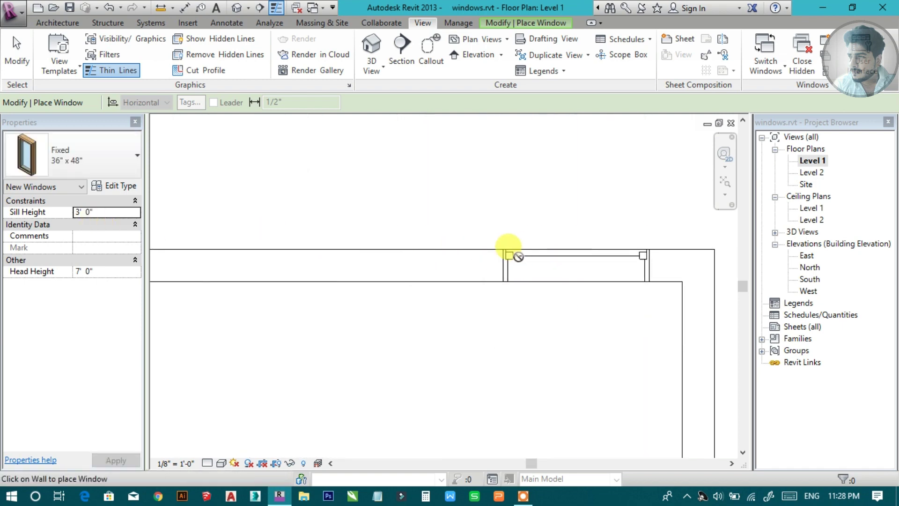
{"action": "middle_click_drag", "start_coordinate": [462, 281], "coordinate": [496, 288]}
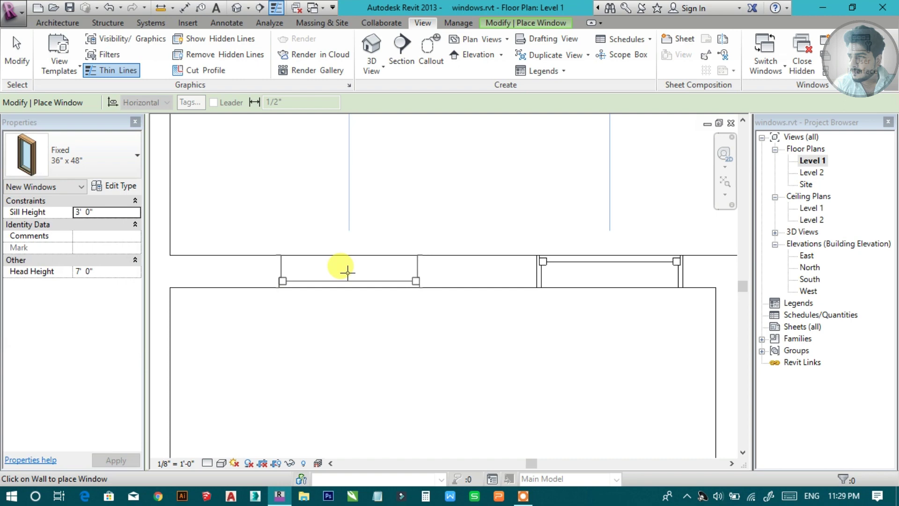
{"action": "left_click", "coordinate": [341, 274]}
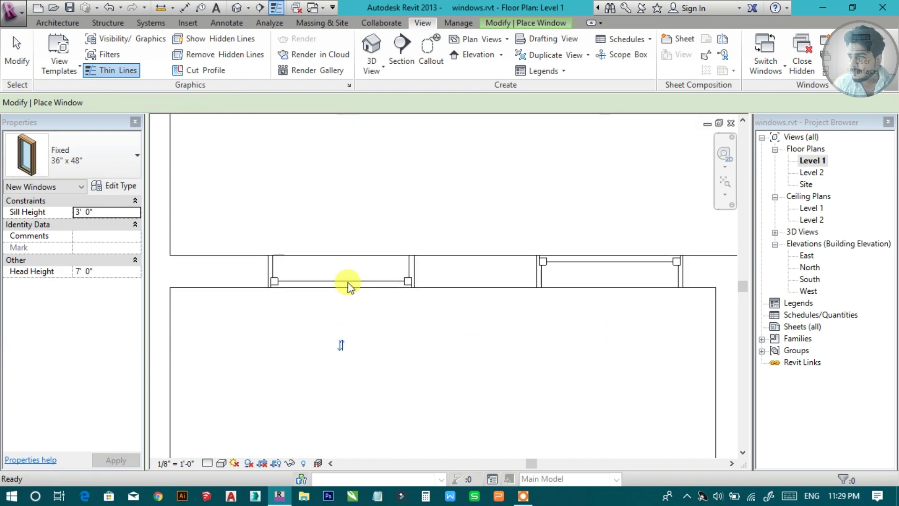
- Finish placing windows and open the default 3D view
{"action": "key", "text": "Escape"}
{"action": "key", "text": "Escape"}
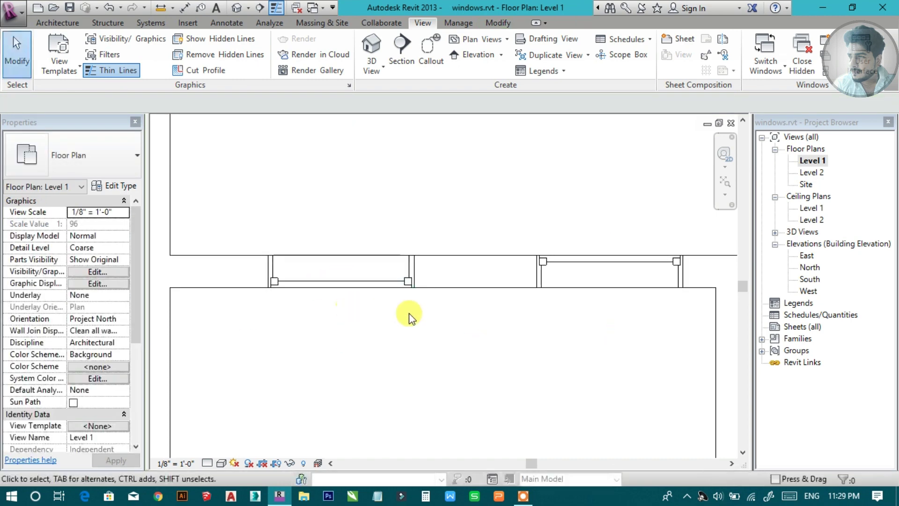
{"action": "scroll", "coordinate": [433, 315], "scroll_direction": "down", "scroll_amount": 2}
{"action": "left_click", "coordinate": [237, 8]}
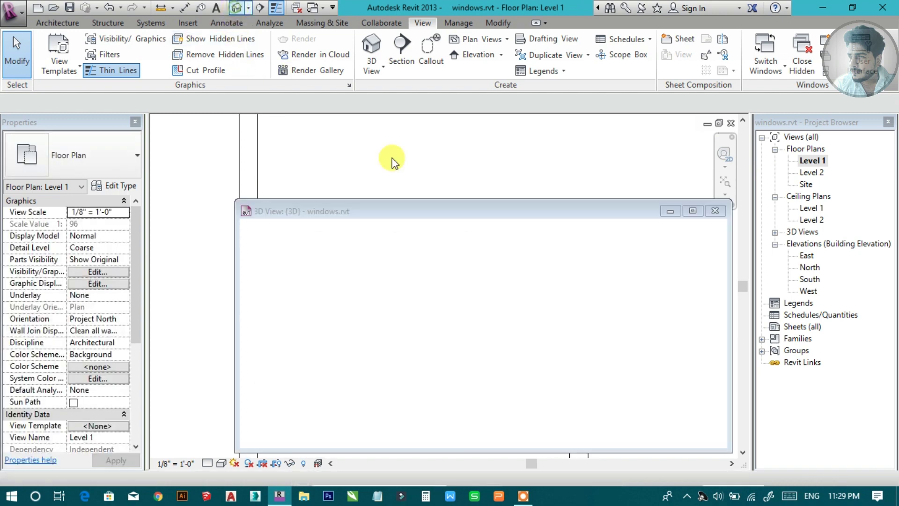
- Zoom around the 3D view to inspect the two new fixed windows
{"action": "scroll", "coordinate": [328, 323], "scroll_direction": "up", "scroll_amount": 2}
{"action": "scroll", "coordinate": [265, 334], "scroll_direction": "up", "scroll_amount": 2}
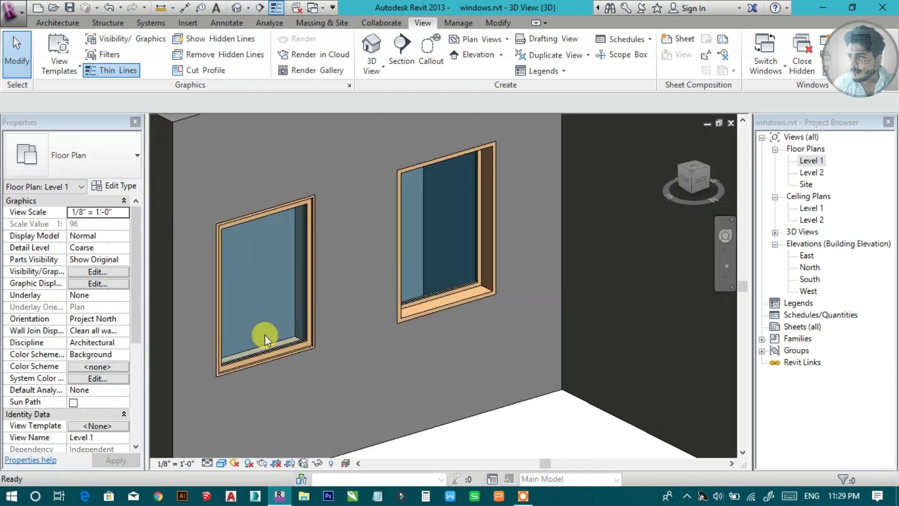
{"action": "scroll", "coordinate": [275, 331], "scroll_direction": "up", "scroll_amount": 2}
{"action": "scroll", "coordinate": [533, 328], "scroll_direction": "down", "scroll_amount": 3}
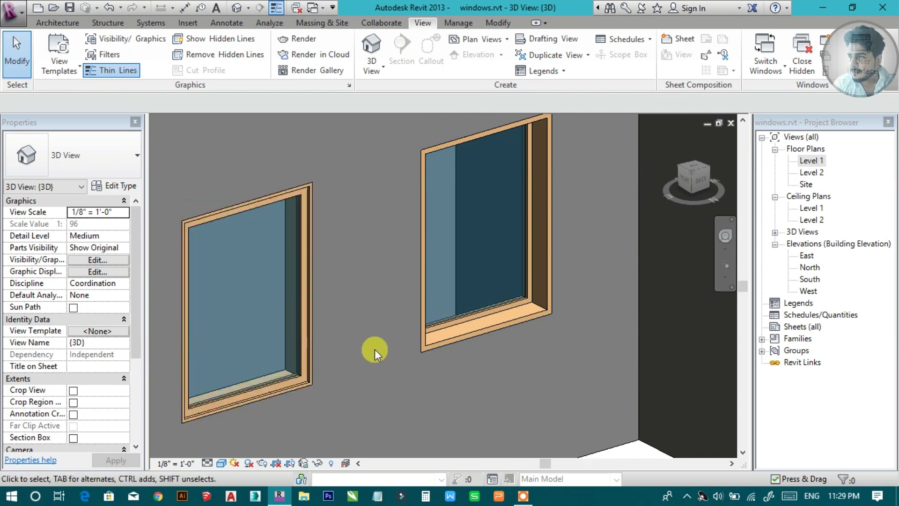
{"action": "scroll", "coordinate": [426, 286], "scroll_direction": "down", "scroll_amount": 2}
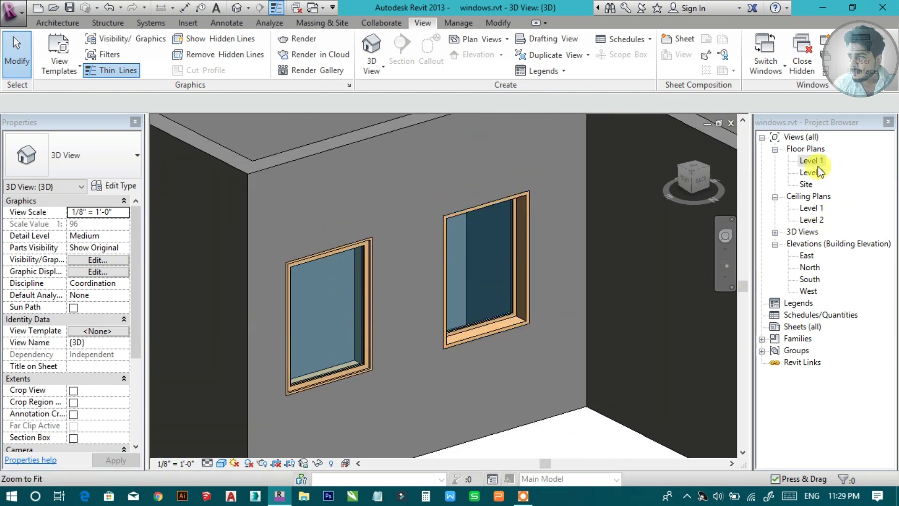
- Reopen the Level 1 floor plan and pan to the new windows
{"action": "double_click", "coordinate": [813, 161]}
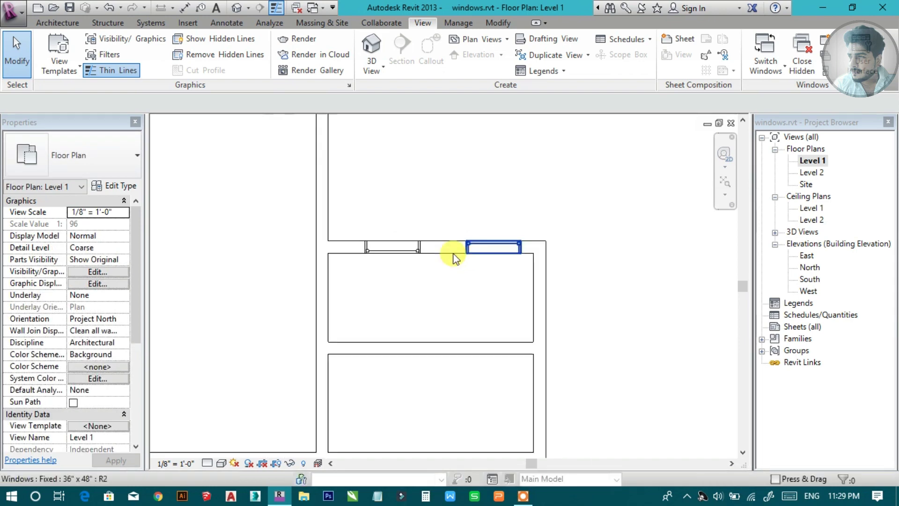
{"action": "mouse_move", "coordinate": [454, 285]}
{"action": "middle_mouse_down"}
{"action": "mouse_move", "coordinate": [521, 331]}
{"action": "mouse_move", "coordinate": [537, 311]}
{"action": "middle_mouse_up"}
{"action": "scroll", "coordinate": [501, 318], "scroll_direction": "down", "scroll_amount": 2}
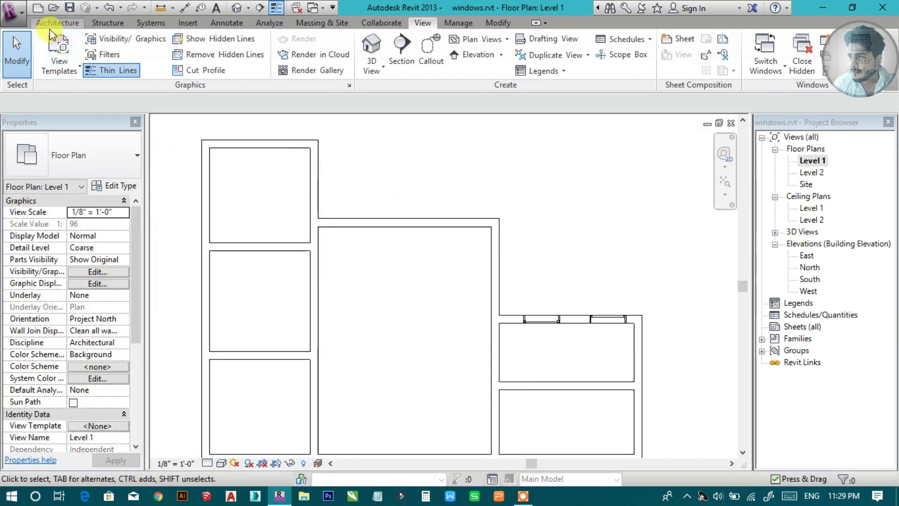
- Place a Fixed 36" x 72" window in the central room's top wall
{"action": "left_click", "coordinate": [57, 23]}
{"action": "left_click", "coordinate": [106, 49]}
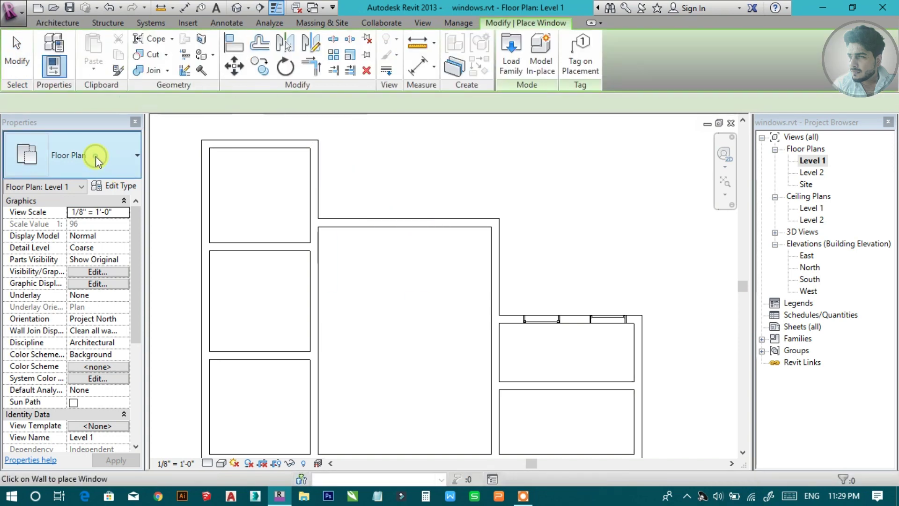
{"action": "left_click", "coordinate": [82, 181]}
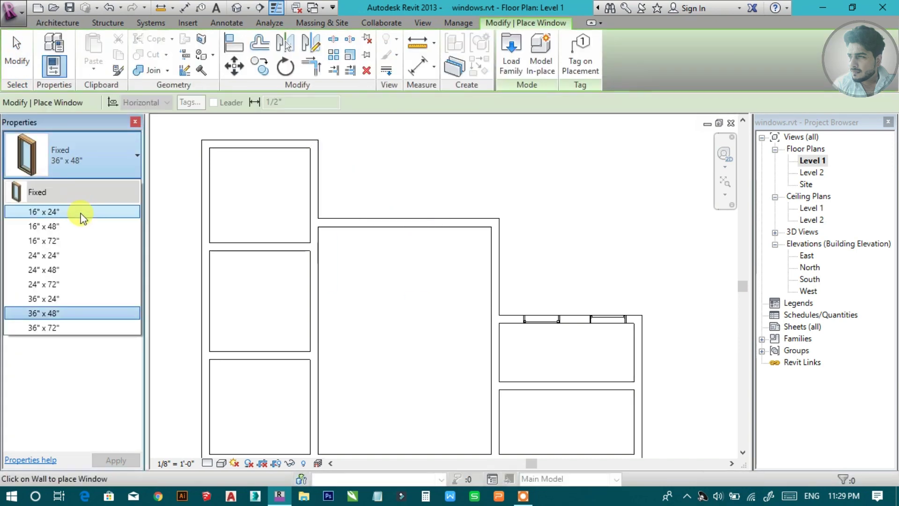
{"action": "left_click", "coordinate": [69, 326]}
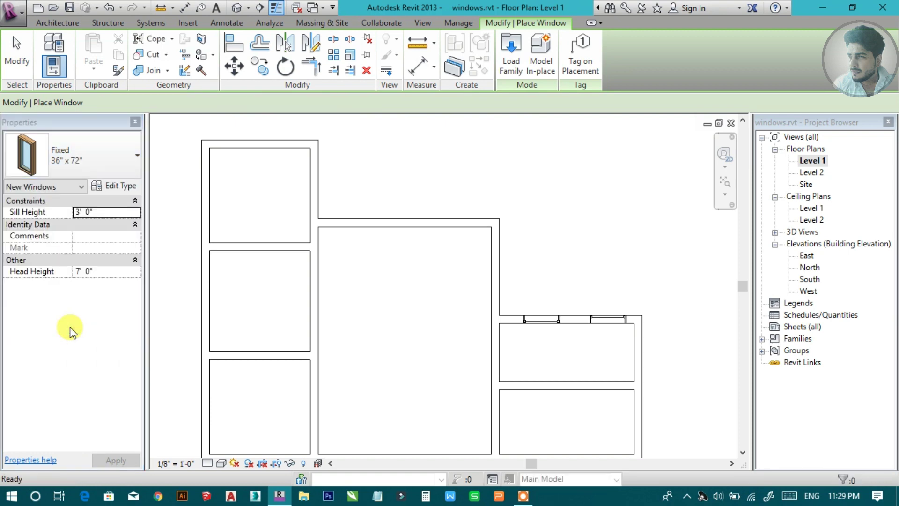
{"action": "left_click", "coordinate": [453, 221]}
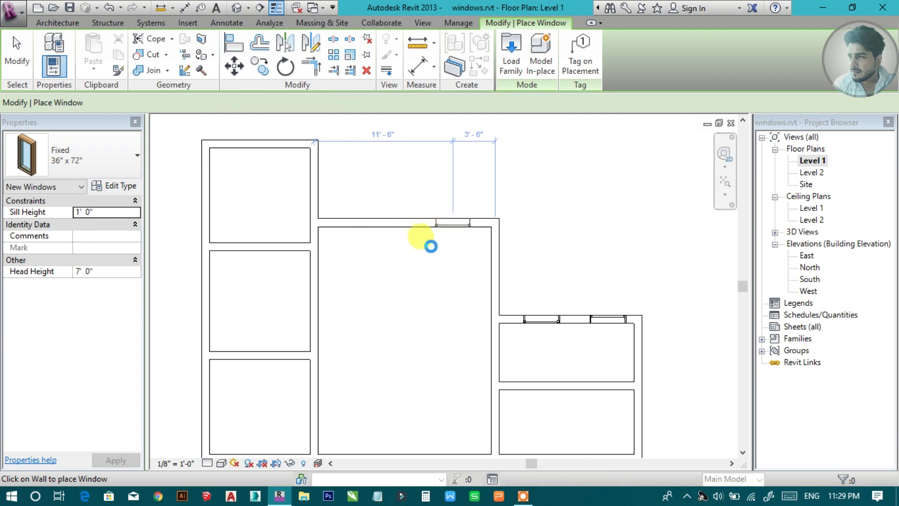
- Recentre the plan on the central room and start Load Family
{"action": "middle_click_drag", "start_coordinate": [437, 251], "coordinate": [444, 253]}
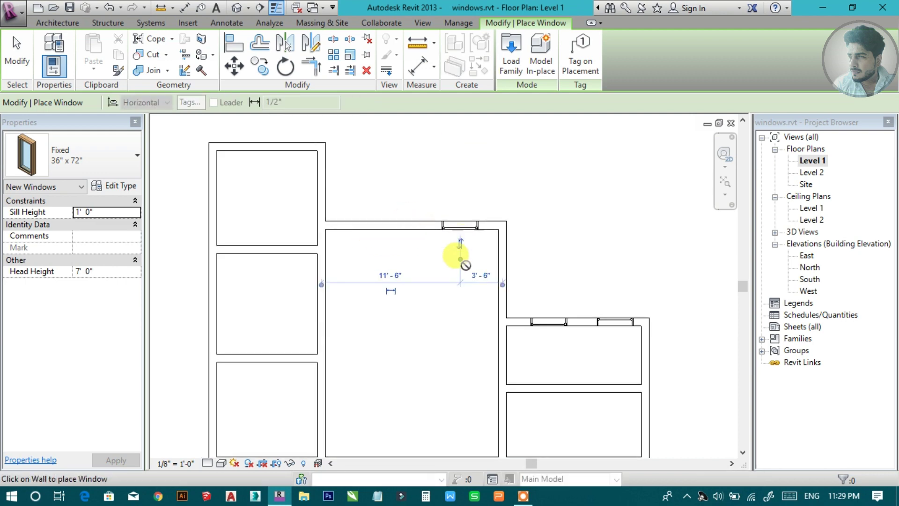
{"action": "scroll", "coordinate": [463, 241], "scroll_direction": "up", "scroll_amount": 1}
{"action": "scroll", "coordinate": [452, 197], "scroll_direction": "up", "scroll_amount": 1}
{"action": "mouse_move", "coordinate": [473, 213]}
{"action": "middle_mouse_down"}
{"action": "mouse_move", "coordinate": [484, 190]}
{"action": "mouse_move", "coordinate": [528, 181]}
{"action": "middle_mouse_up"}
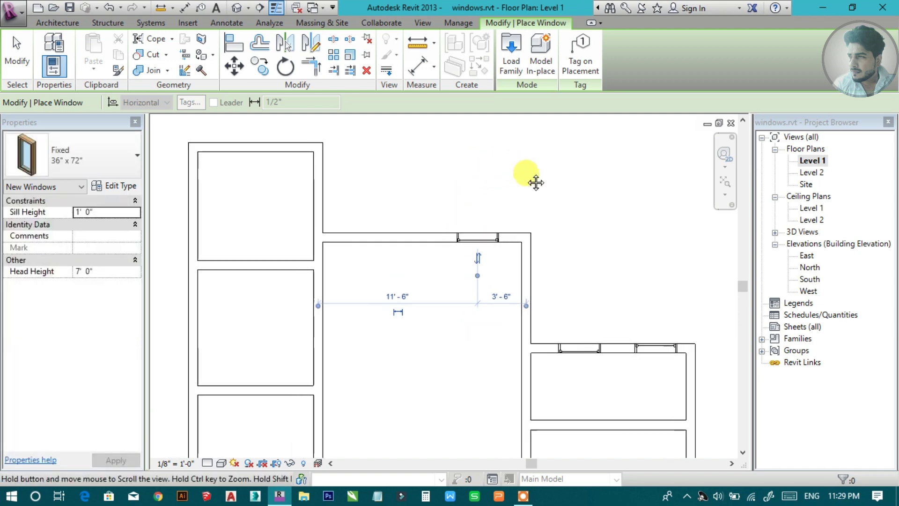
{"action": "left_click", "coordinate": [516, 70]}
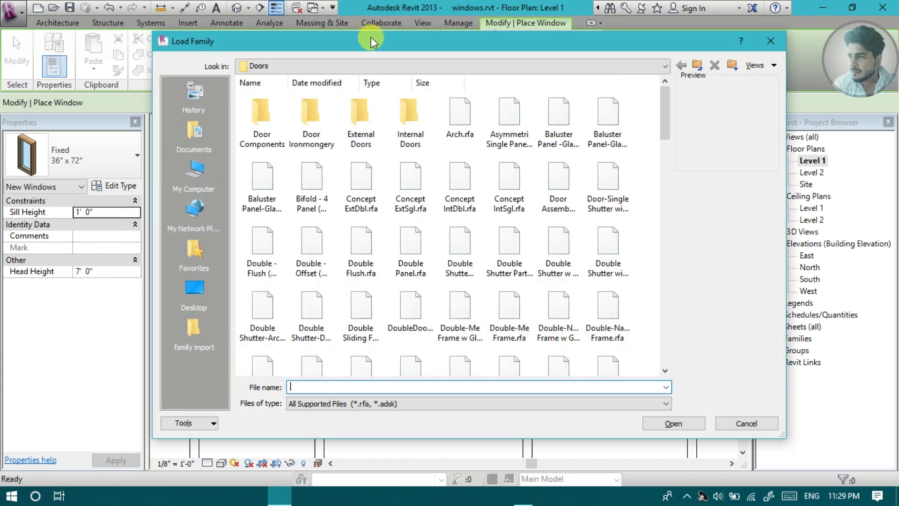
- Browse the Load Family dialog to the family import Windows folder
{"action": "left_click_drag", "start_coordinate": [371, 37], "coordinate": [359, 26]}
{"action": "left_click", "coordinate": [182, 310]}
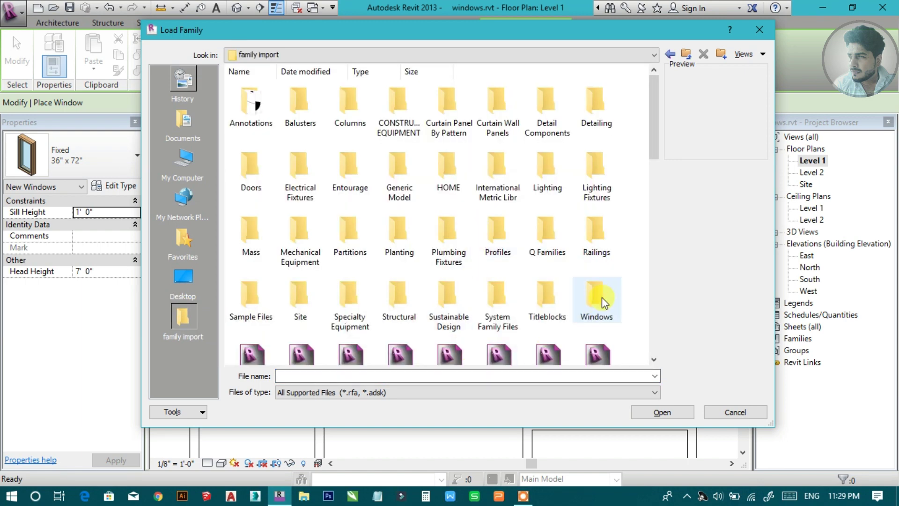
{"action": "double_click", "coordinate": [602, 297]}
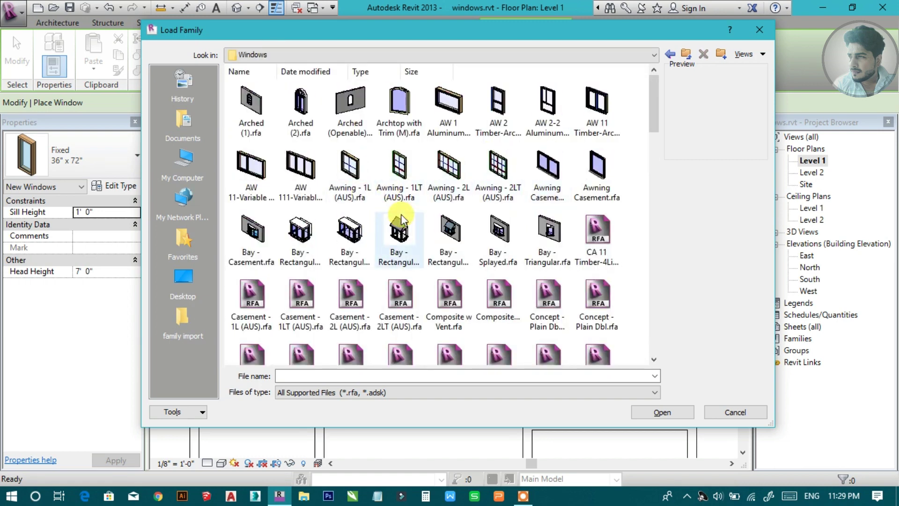
{"action": "scroll", "coordinate": [402, 218], "scroll_direction": "down", "scroll_amount": 1}
{"action": "scroll", "coordinate": [402, 219], "scroll_direction": "down", "scroll_amount": 1}
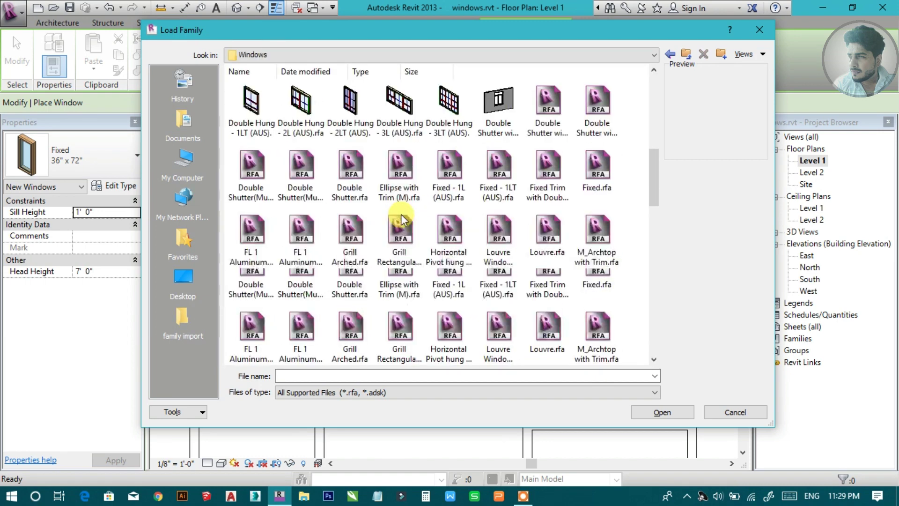
{"action": "scroll", "coordinate": [401, 219], "scroll_direction": "up", "scroll_amount": 2}
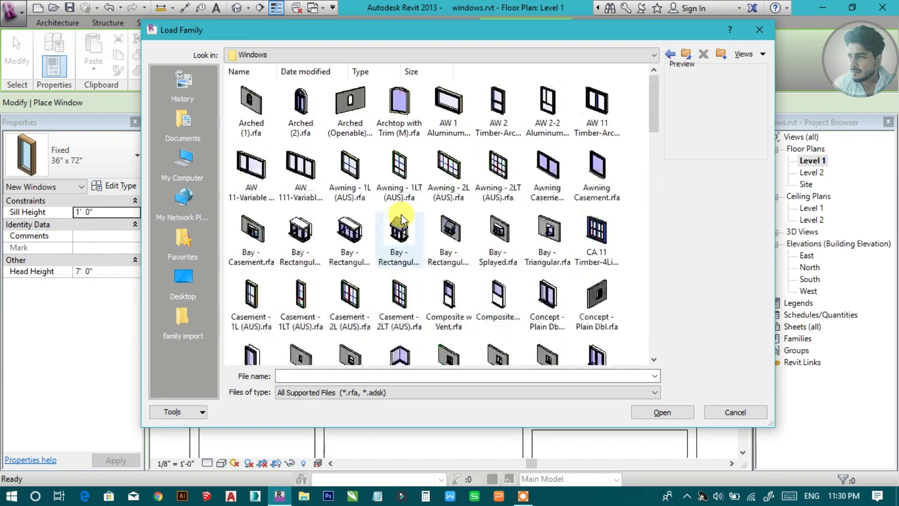
- Load Awning - 2L (AUS) and place an AW1218 window in the central room's top wall
{"action": "left_click", "coordinate": [350, 169]}
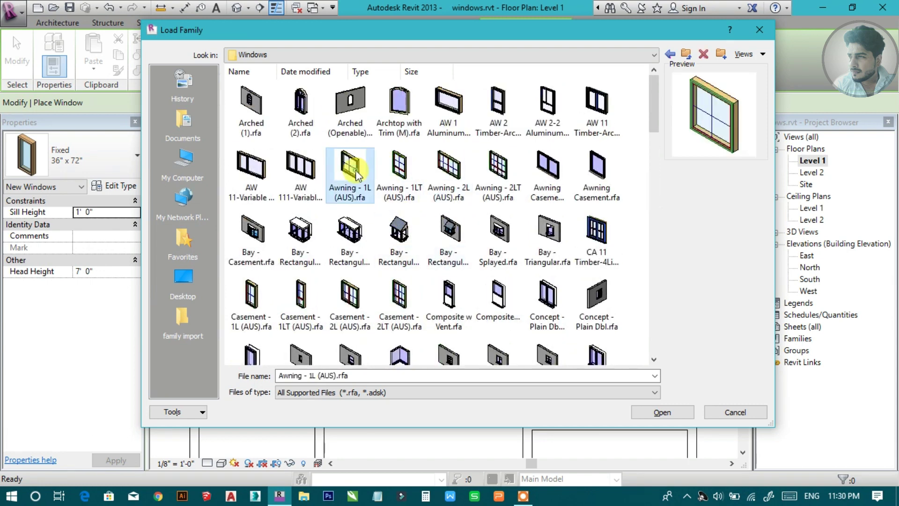
{"action": "left_click", "coordinate": [449, 168]}
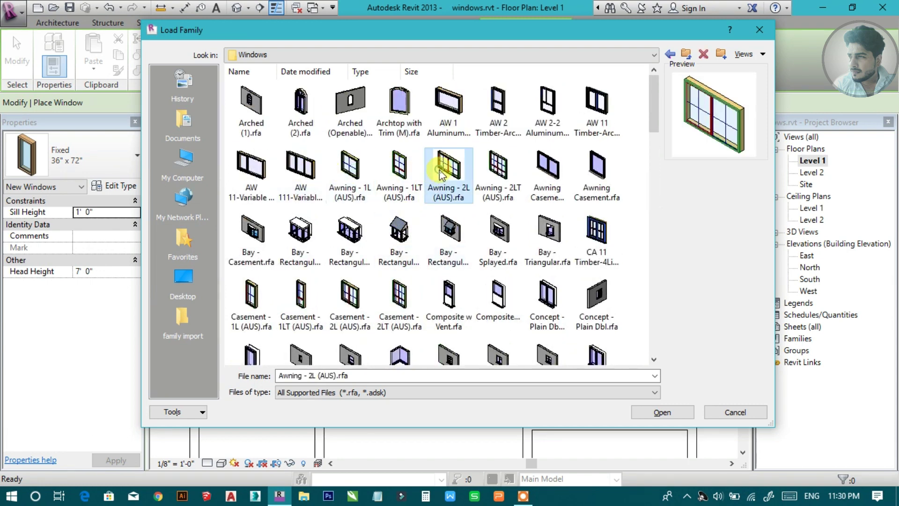
{"action": "left_click", "coordinate": [671, 406]}
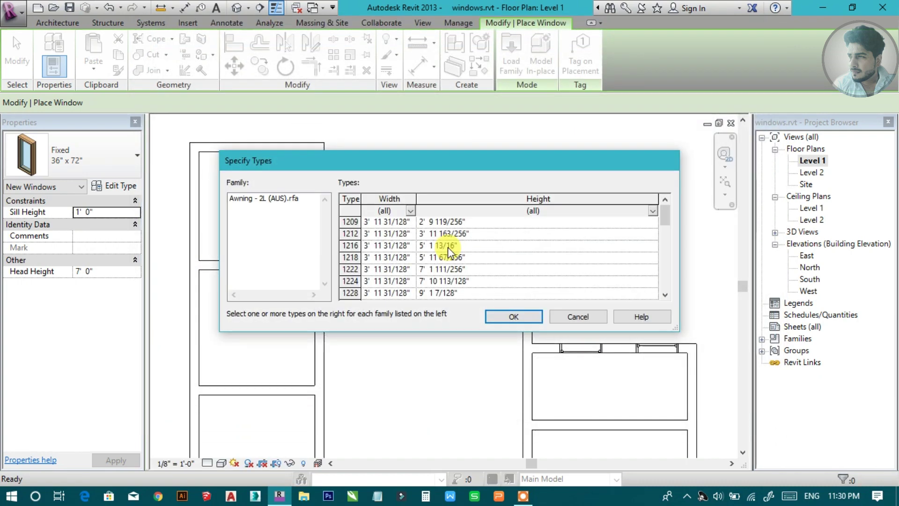
{"action": "left_click", "coordinate": [503, 316]}
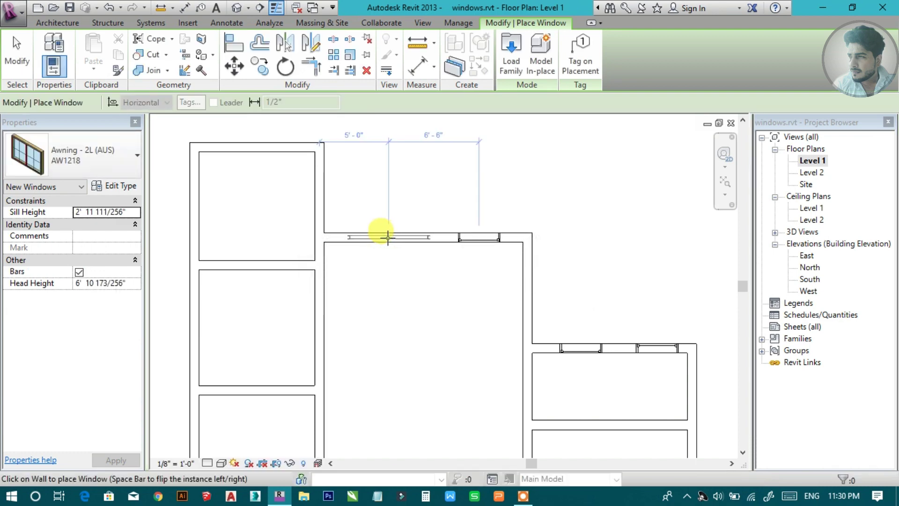
{"action": "left_click", "coordinate": [388, 239]}
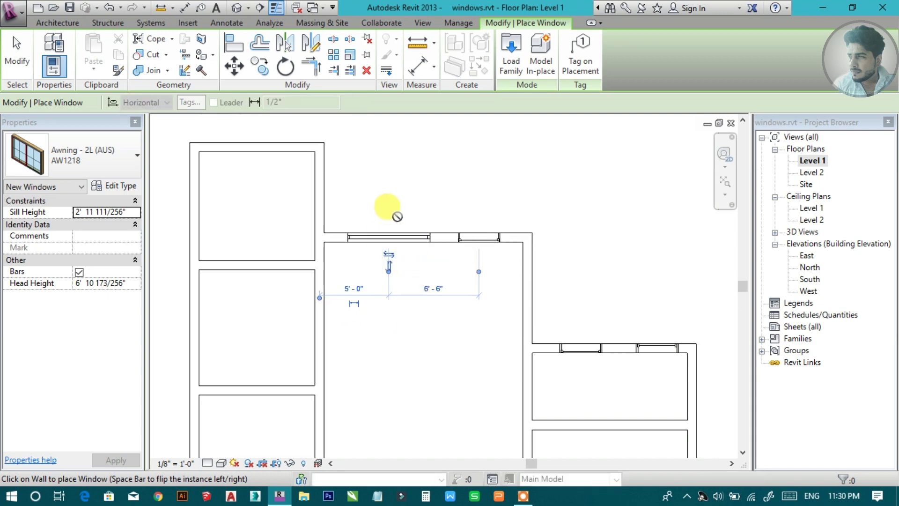
{"action": "left_click", "coordinate": [509, 68]}
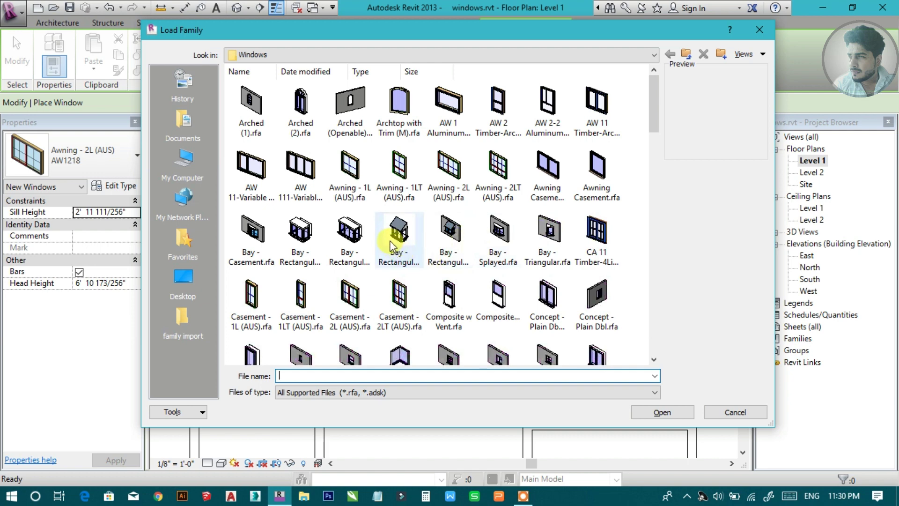
- Load Bay - Rectangular (3) and place a bay window in the central room's bottom wall
{"action": "left_click", "coordinate": [349, 234]}
{"action": "left_click", "coordinate": [660, 412]}
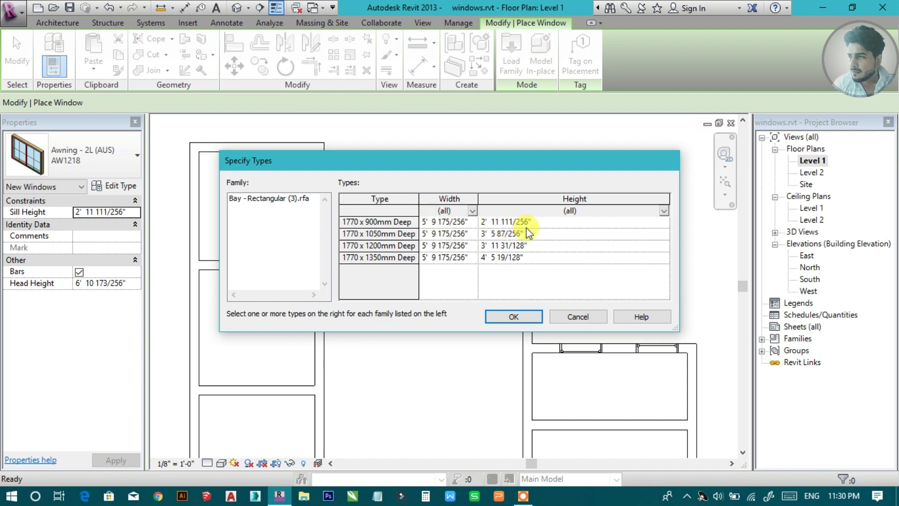
{"action": "left_click", "coordinate": [528, 318]}
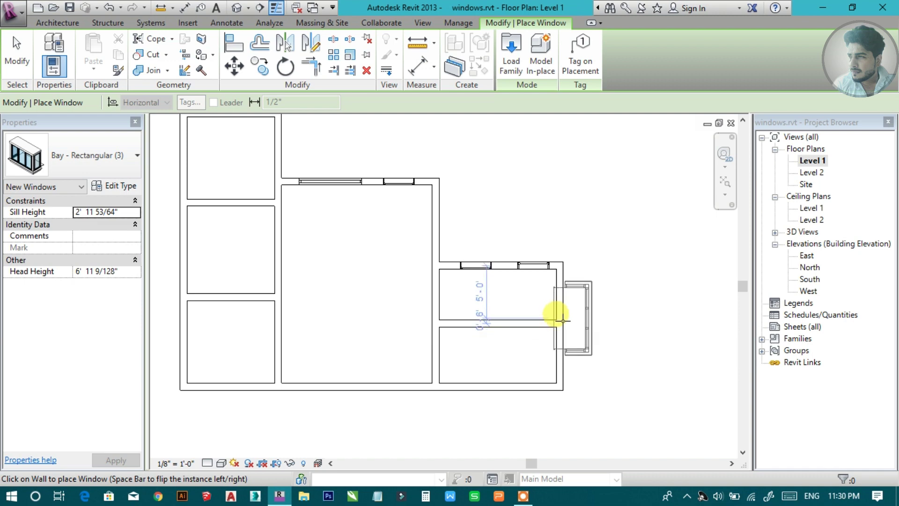
{"action": "left_click", "coordinate": [361, 387]}
{"action": "middle_click_drag", "start_coordinate": [389, 265], "coordinate": [427, 272]}
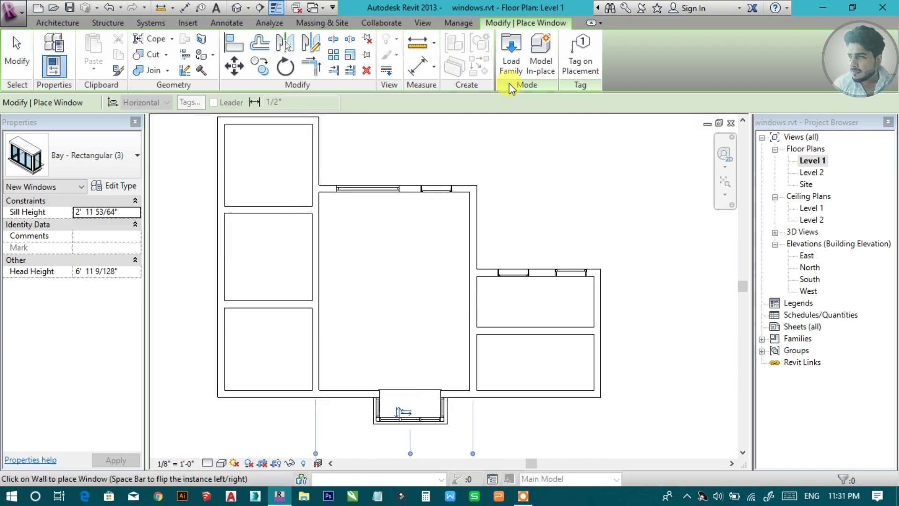
{"action": "left_click", "coordinate": [509, 58]}
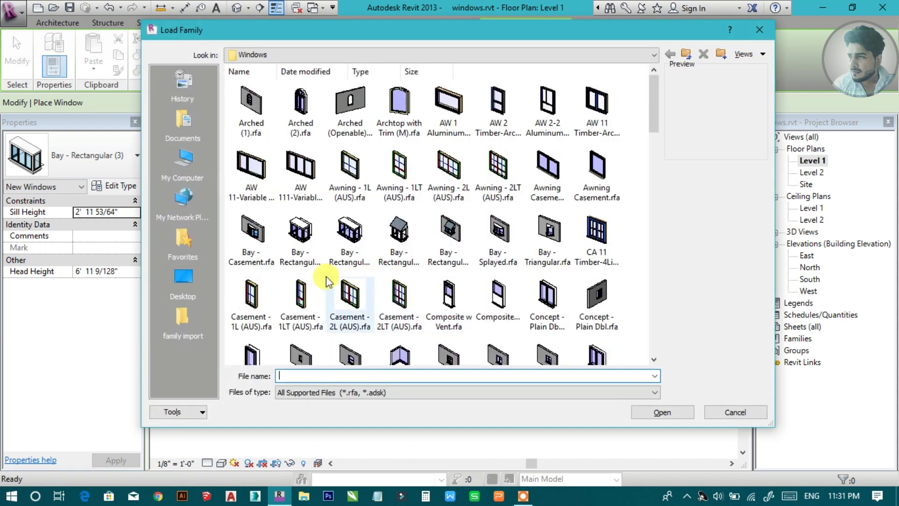
- Load the Bay - Casement family and accept its types
{"action": "left_click", "coordinate": [259, 248]}
{"action": "left_click", "coordinate": [656, 413]}
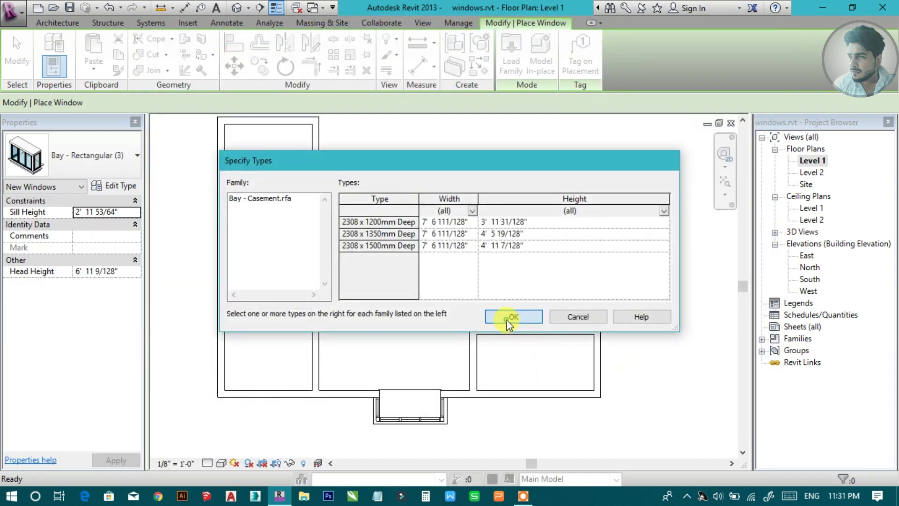
{"action": "left_click", "coordinate": [507, 319]}
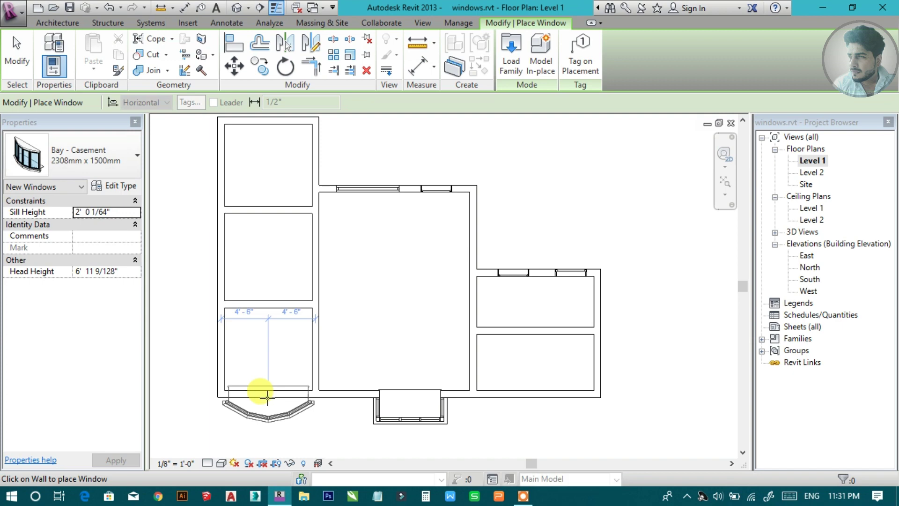
- Load Corner Window and place it, flipped, at the upper-left room's top-right corner
{"action": "left_click", "coordinate": [511, 49]}
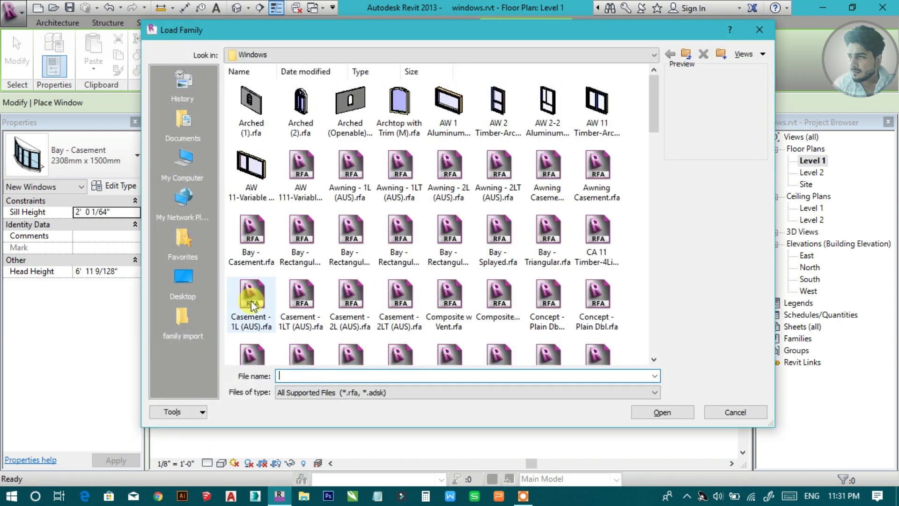
{"action": "scroll", "coordinate": [473, 281], "scroll_direction": "down", "scroll_amount": 2}
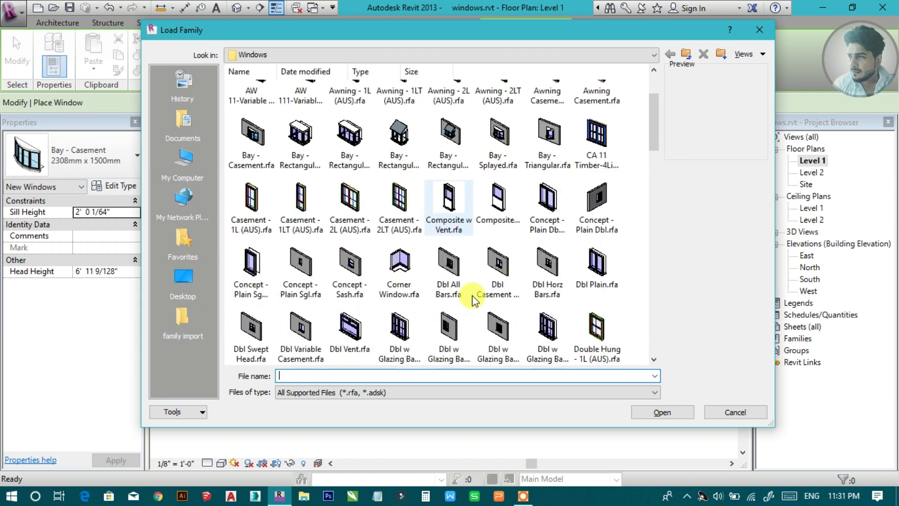
{"action": "left_click", "coordinate": [399, 269]}
{"action": "left_click", "coordinate": [664, 411]}
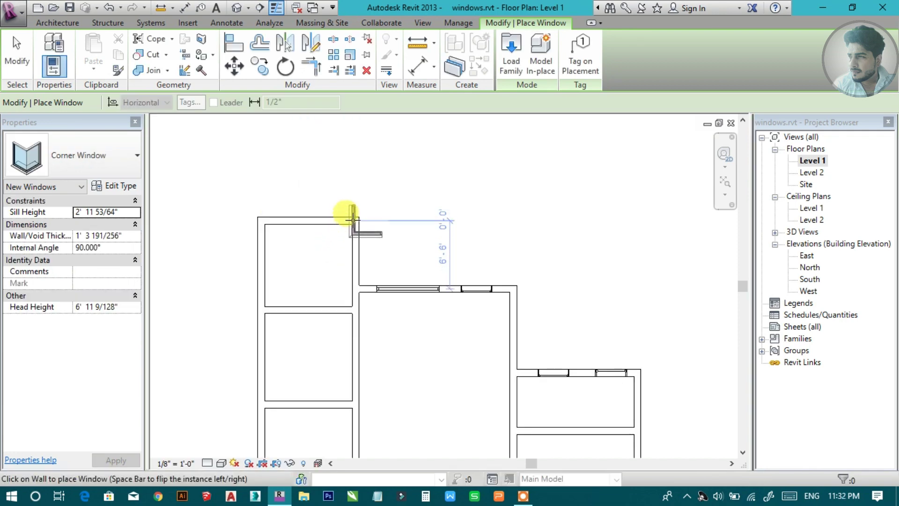
{"action": "key", "text": "space"}
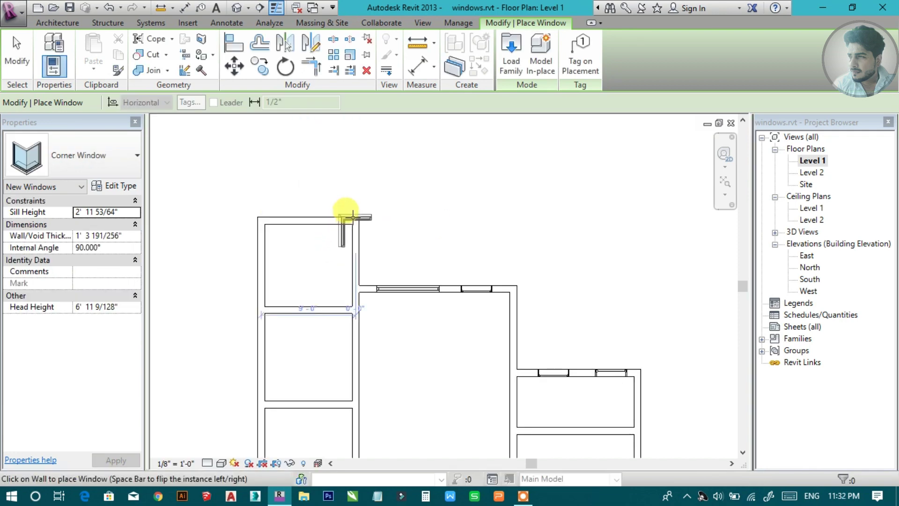
{"action": "key", "text": "space"}
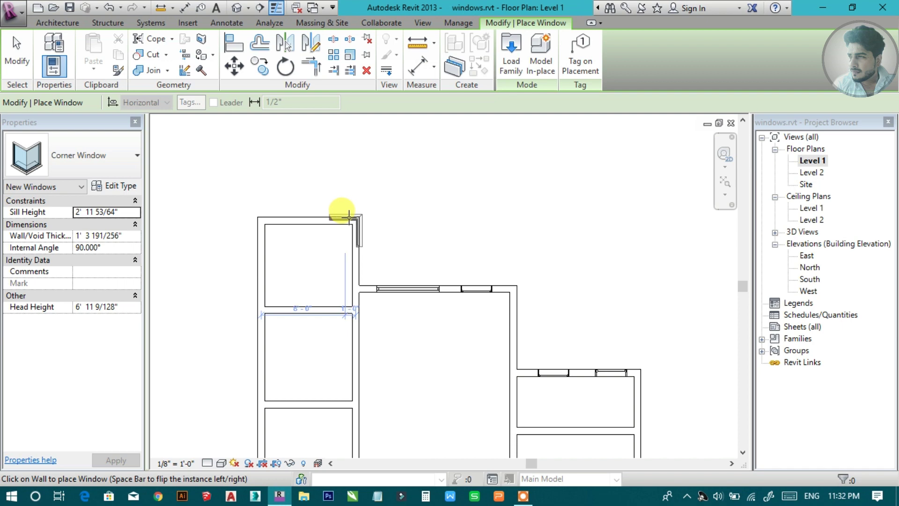
{"action": "left_click", "coordinate": [348, 216]}
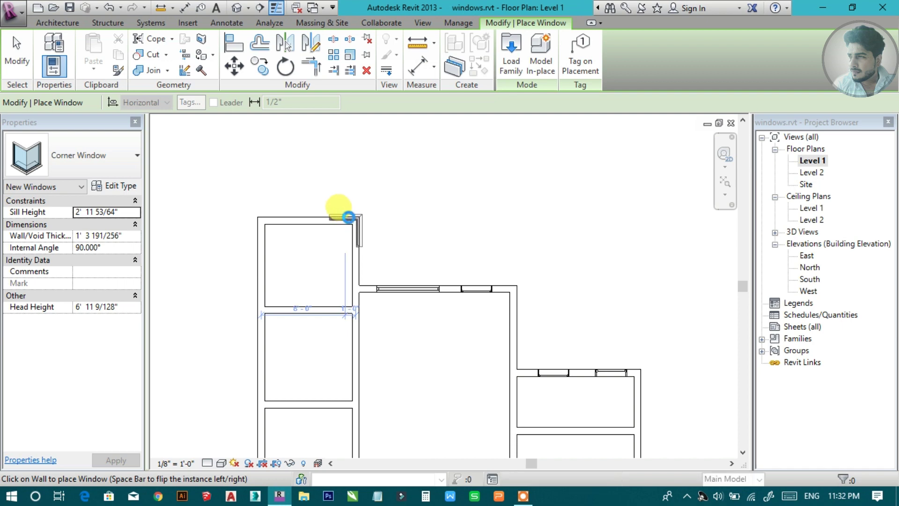
{"action": "key", "text": "Escape"}
{"action": "key", "text": "Escape"}
{"action": "scroll", "coordinate": [440, 286], "scroll_direction": "down", "scroll_amount": 1}
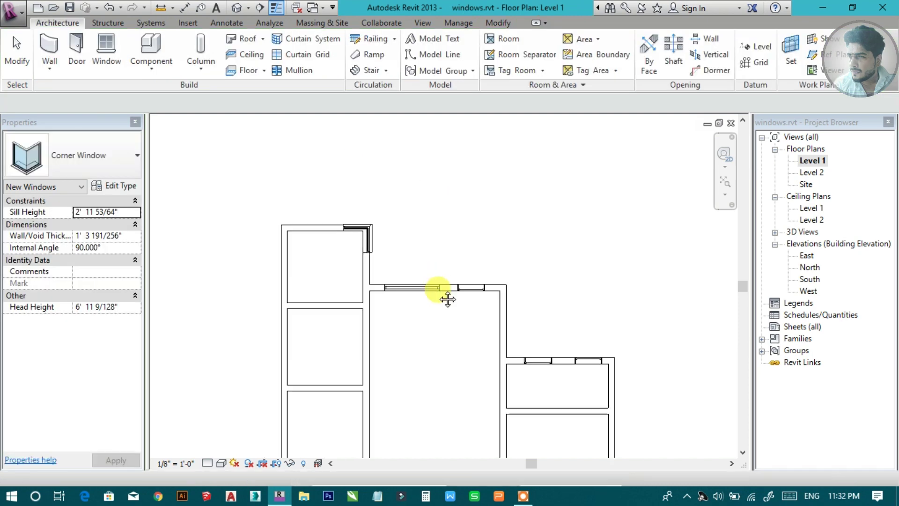
- Exit the Window tool and orbit the 3D view around the corner and bay windows
{"action": "key", "text": "Escape"}
{"action": "scroll", "coordinate": [428, 255], "scroll_direction": "down", "scroll_amount": 1}
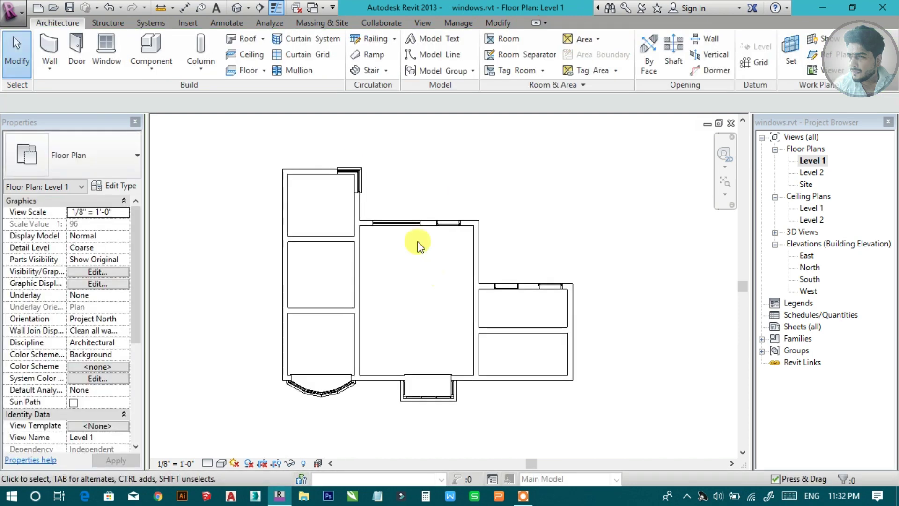
{"action": "left_click", "coordinate": [236, 7]}
{"action": "scroll", "coordinate": [421, 298], "scroll_direction": "down", "scroll_amount": 3}
{"action": "scroll", "coordinate": [466, 306], "scroll_direction": "down", "scroll_amount": 2}
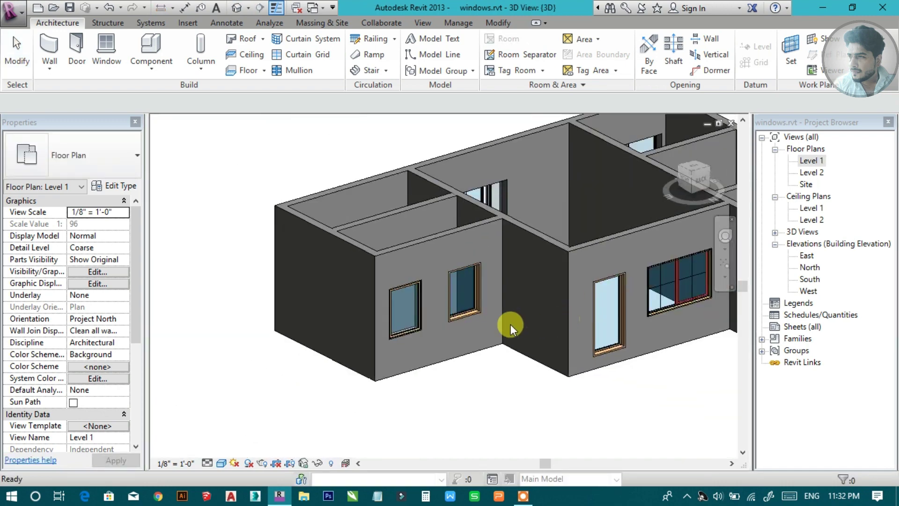
{"action": "mouse_move", "coordinate": [588, 310]}
{"action": "middle_mouse_down", "text": "shift"}
{"action": "mouse_move", "coordinate": [396, 315]}
{"action": "mouse_move", "coordinate": [438, 311]}
{"action": "middle_mouse_up", "text": "shift"}
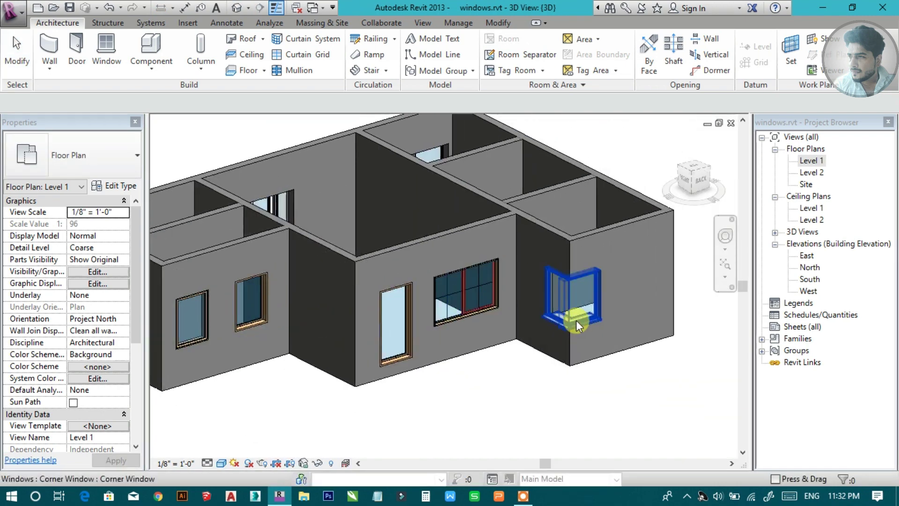
{"action": "scroll", "coordinate": [576, 319], "scroll_direction": "up", "scroll_amount": 3}
{"action": "scroll", "coordinate": [559, 322], "scroll_direction": "down", "scroll_amount": 5}
{"action": "mouse_move", "coordinate": [375, 323]}
{"action": "middle_mouse_down", "text": "shift"}
{"action": "mouse_move", "coordinate": [459, 333]}
{"action": "mouse_move", "coordinate": [407, 337]}
{"action": "mouse_move", "coordinate": [409, 324]}
{"action": "middle_mouse_up", "text": "shift"}
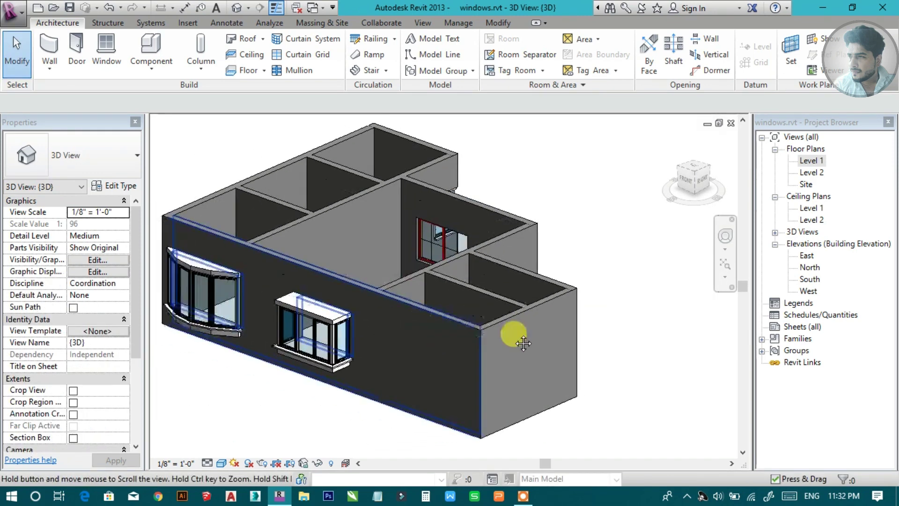
{"action": "scroll", "coordinate": [478, 314], "scroll_direction": "up", "scroll_amount": 2}
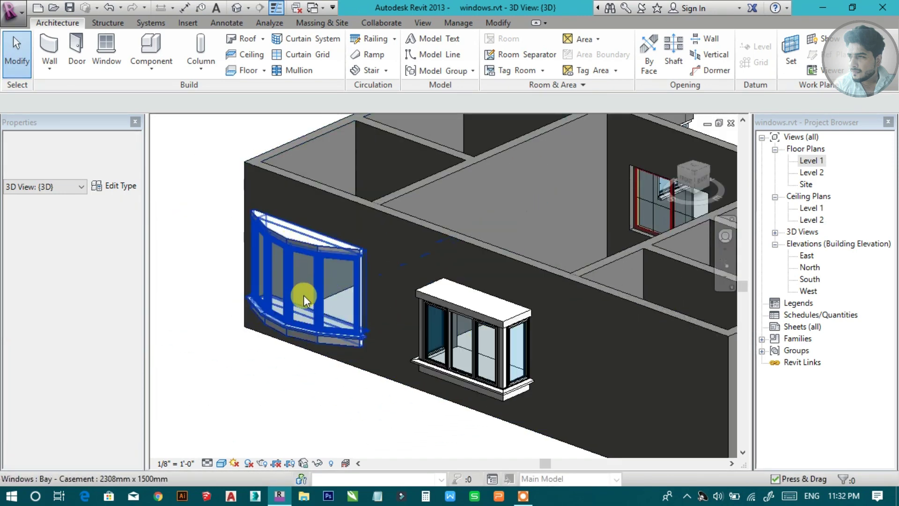
{"action": "scroll", "coordinate": [428, 307], "scroll_direction": "down", "scroll_amount": 4}
{"action": "mouse_move", "coordinate": [517, 315]}
{"action": "middle_mouse_down", "text": "shift"}
{"action": "mouse_move", "coordinate": [351, 315]}
{"action": "mouse_move", "coordinate": [807, 276]}
{"action": "middle_mouse_up", "text": "shift"}
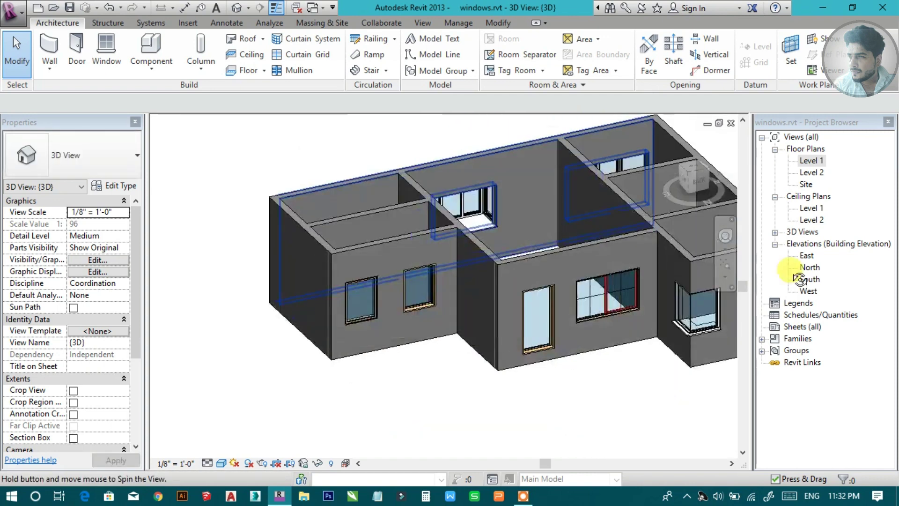
- Return to the Level 1 floor plan and pan toward the right-hand rooms
{"action": "double_click", "coordinate": [810, 161]}
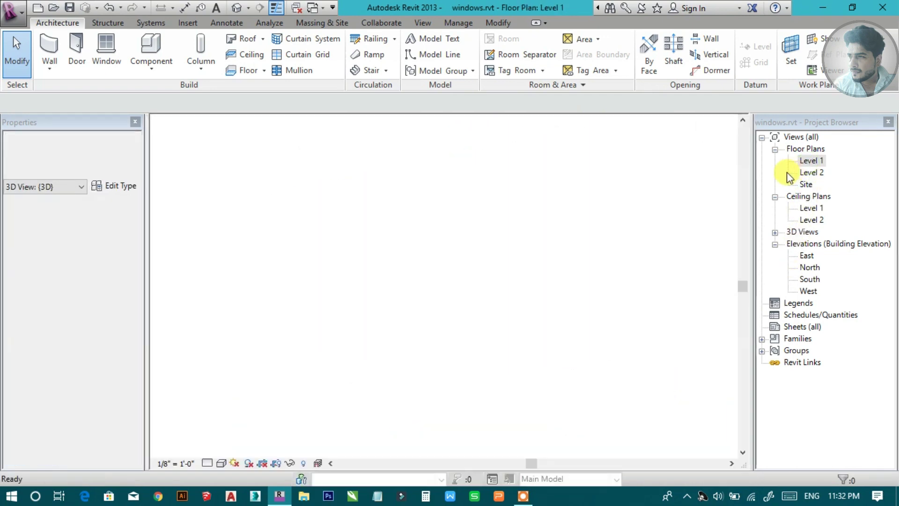
{"action": "scroll", "coordinate": [407, 201], "scroll_direction": "up", "scroll_amount": 2}
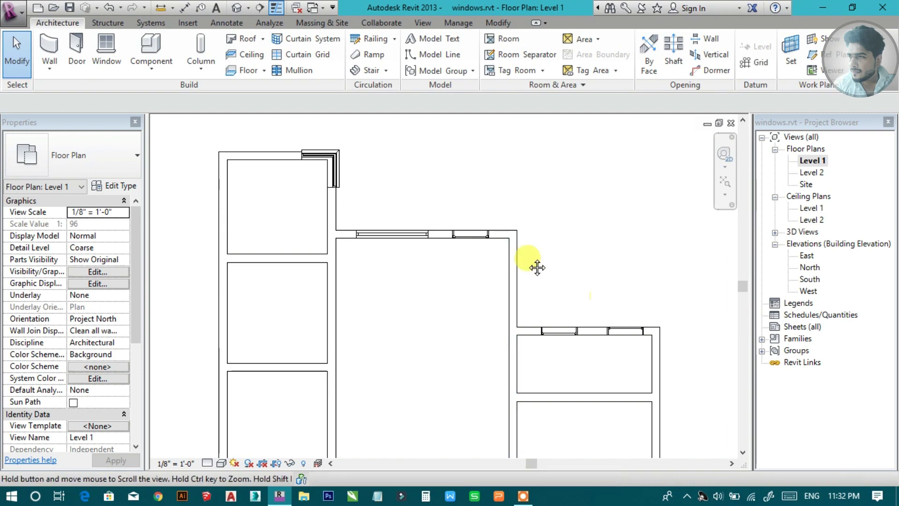
{"action": "middle_click_drag", "start_coordinate": [535, 267], "coordinate": [453, 239]}
- Change the right-wing fixed window's 2'-6" side spacing to 3'-0"
{"action": "left_click", "coordinate": [457, 242]}
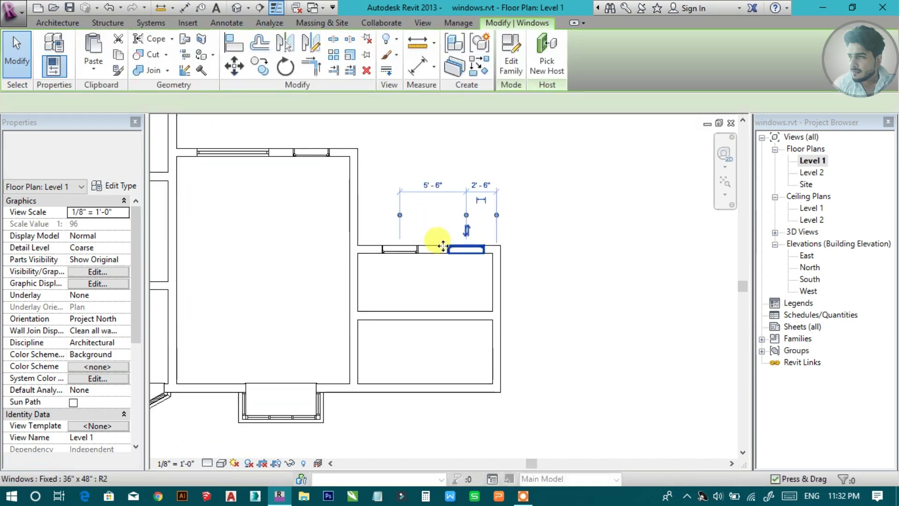
{"action": "scroll", "coordinate": [466, 243], "scroll_direction": "up", "scroll_amount": 2}
{"action": "scroll", "coordinate": [466, 241], "scroll_direction": "up", "scroll_amount": 1}
{"action": "middle_click_drag", "start_coordinate": [485, 320], "coordinate": [491, 391]}
{"action": "left_click", "coordinate": [491, 200]}
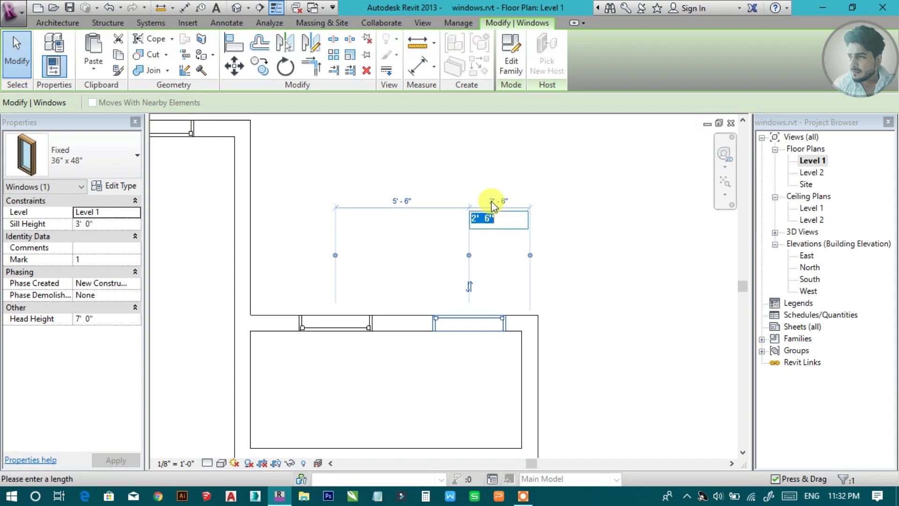
{"action": "type", "text": "3"}
{"action": "key", "text": "Return"}
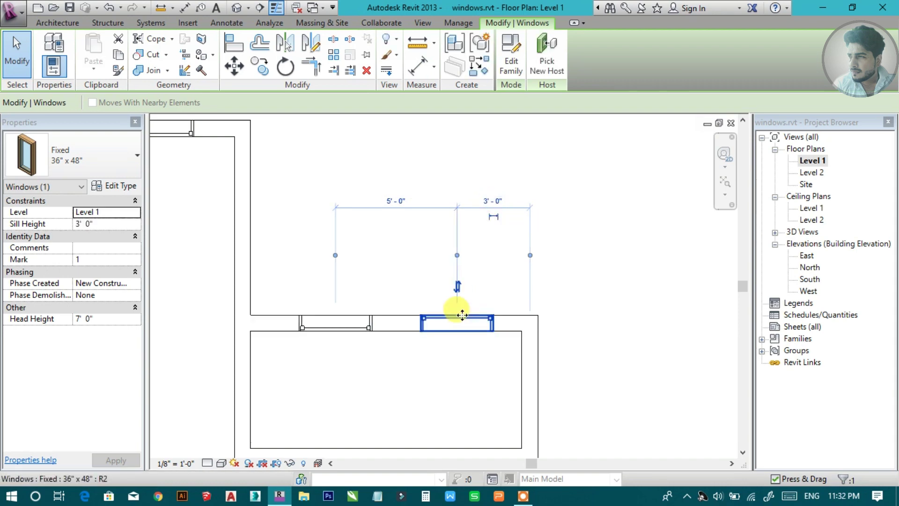
- Pan around the plan, then open the default 3D view
{"action": "scroll", "coordinate": [546, 320], "scroll_direction": "down", "scroll_amount": 1}
{"action": "middle_click_drag", "start_coordinate": [546, 320], "coordinate": [598, 273]}
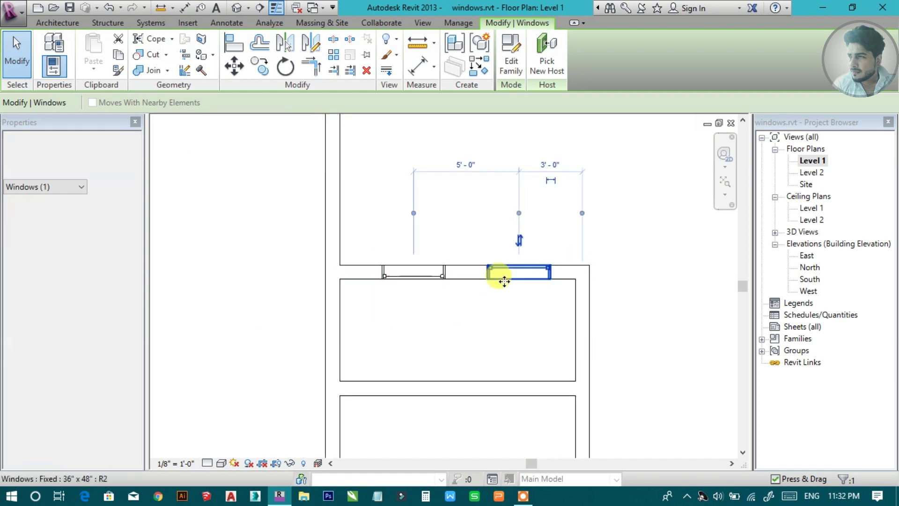
{"action": "scroll", "coordinate": [496, 273], "scroll_direction": "down", "scroll_amount": 2}
{"action": "scroll", "coordinate": [476, 307], "scroll_direction": "down", "scroll_amount": 1}
{"action": "middle_click_drag", "start_coordinate": [475, 307], "coordinate": [547, 295]}
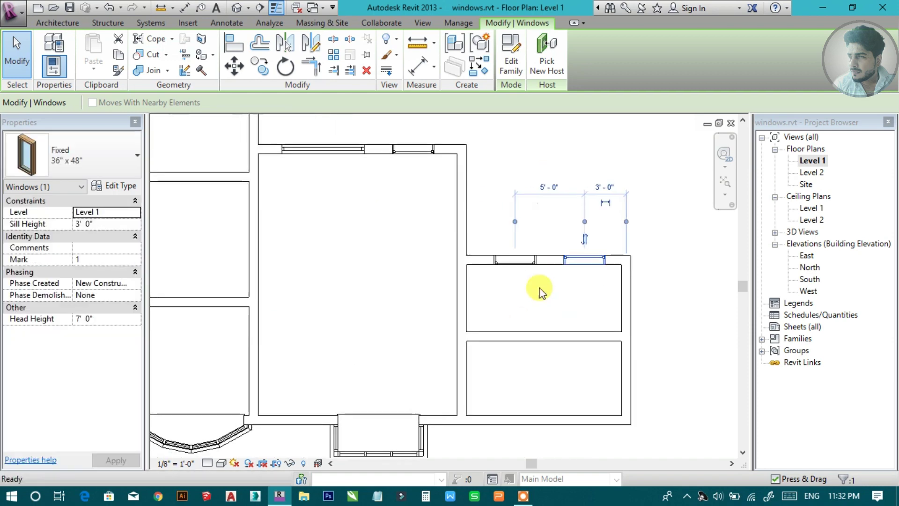
{"action": "left_click", "coordinate": [237, 11]}
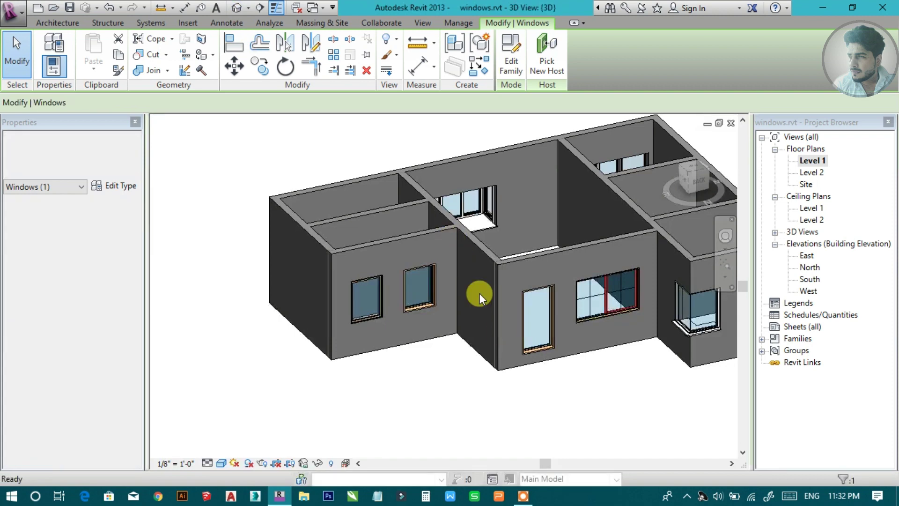
- Clear the selection, zoom to the front wall, and select the Fixed 36" x 48" window
{"action": "scroll", "coordinate": [377, 321], "scroll_direction": "up", "scroll_amount": 3}
{"action": "key", "text": "Escape"}
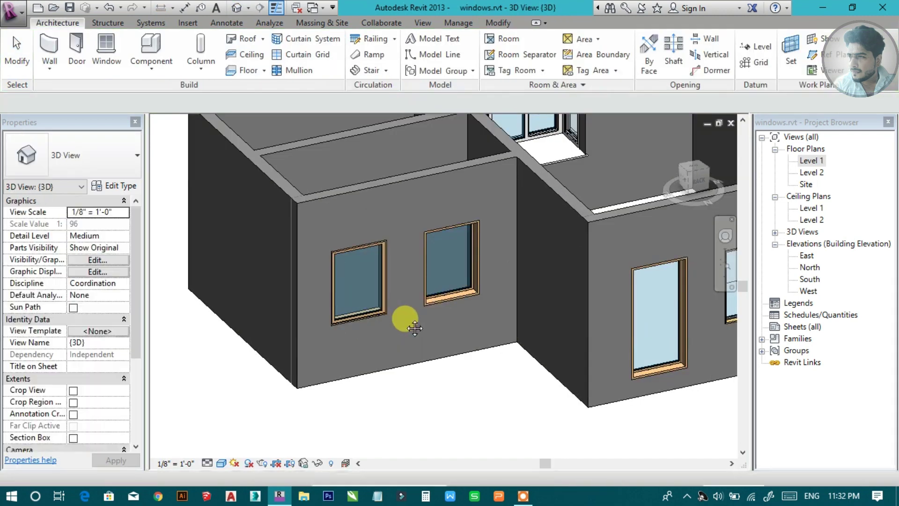
{"action": "scroll", "coordinate": [395, 318], "scroll_direction": "up", "scroll_amount": 1}
{"action": "left_click", "coordinate": [392, 317]}
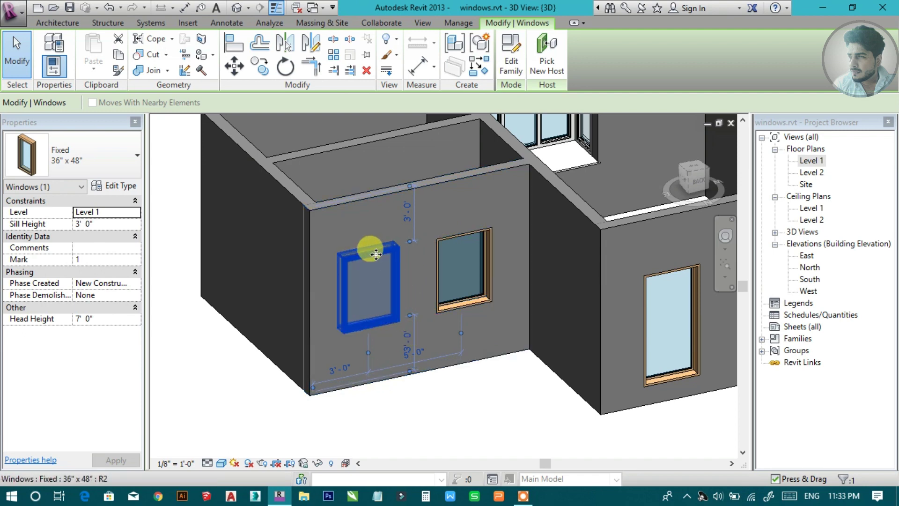
- Set the Fixed 36" x 48" window's sill height to 3' 0", after briefly trying 4' 0"
{"action": "left_click", "coordinate": [100, 225]}
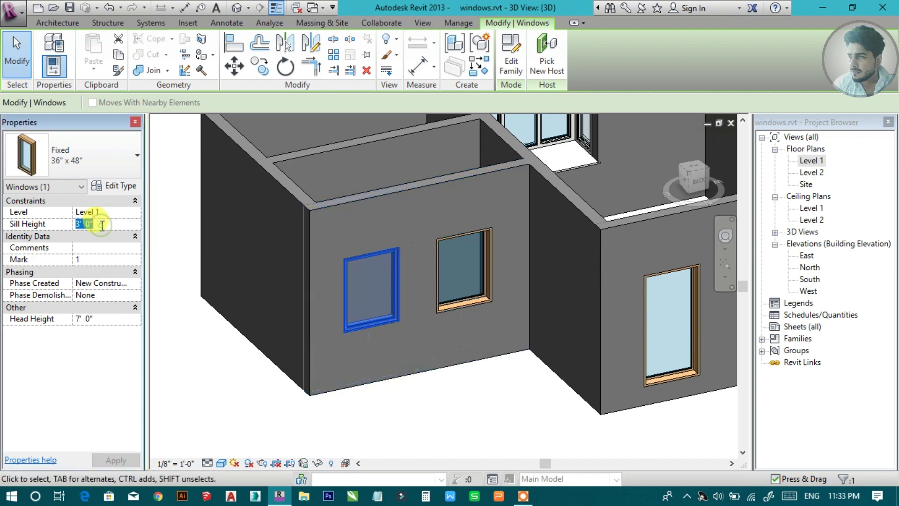
{"action": "type", "text": "4"}
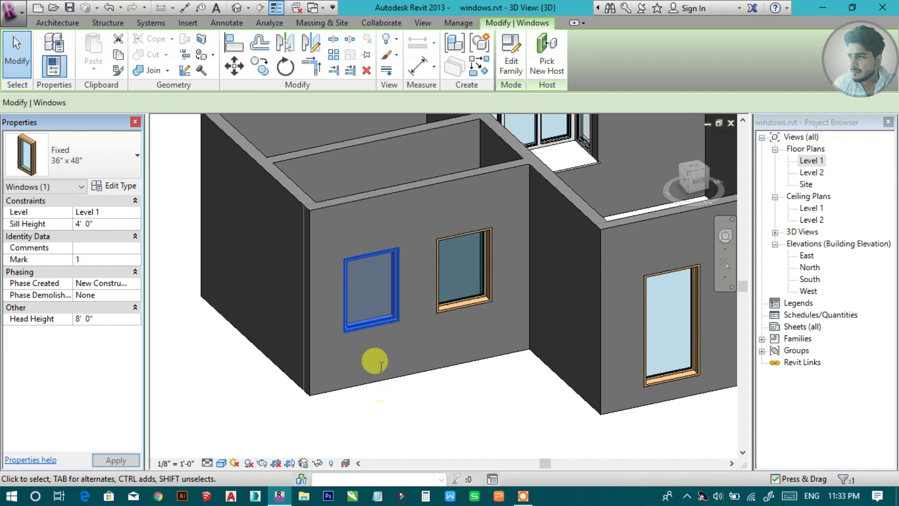
{"action": "left_click", "coordinate": [373, 328]}
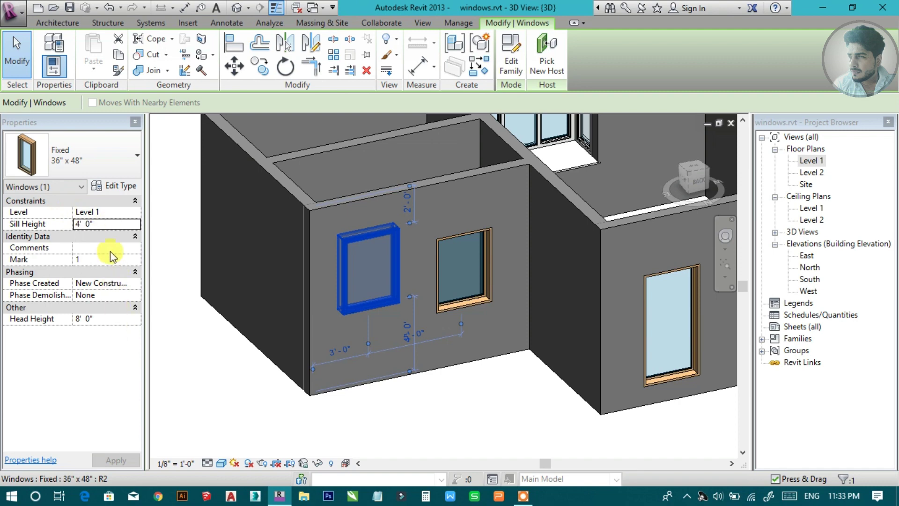
{"action": "double_click", "coordinate": [107, 227]}
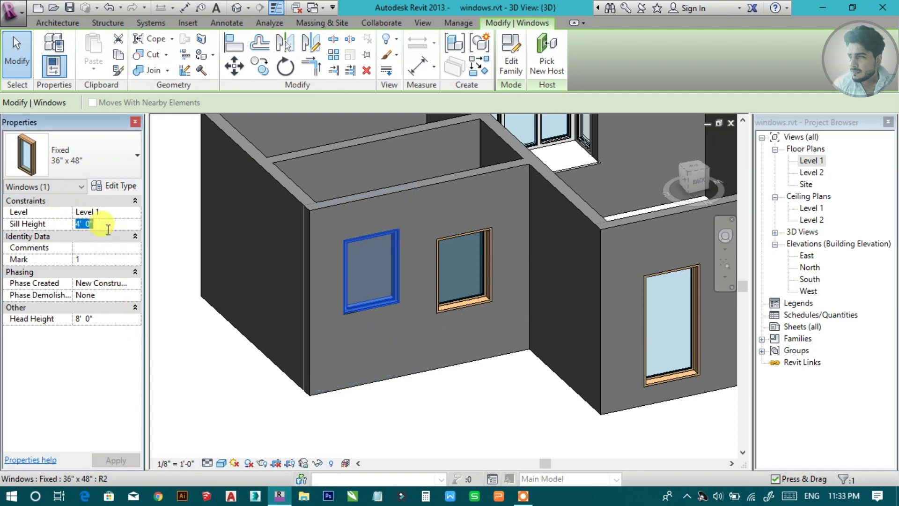
{"action": "type", "text": "3"}
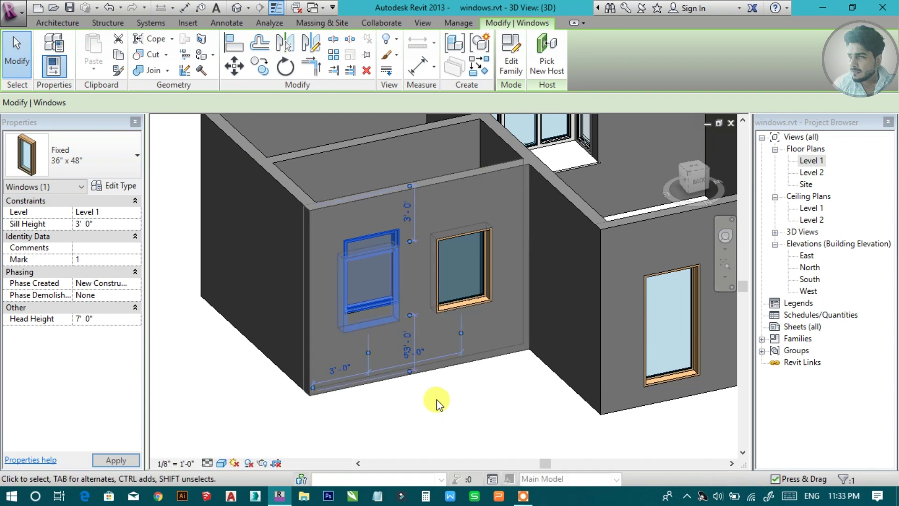
- Pan and zoom the 3D view to show the whole house and the fixed window's type properties
{"action": "mouse_move", "coordinate": [535, 356]}
{"action": "middle_mouse_down"}
{"action": "mouse_move", "coordinate": [565, 350]}
{"action": "mouse_move", "coordinate": [297, 335]}
{"action": "middle_mouse_up"}
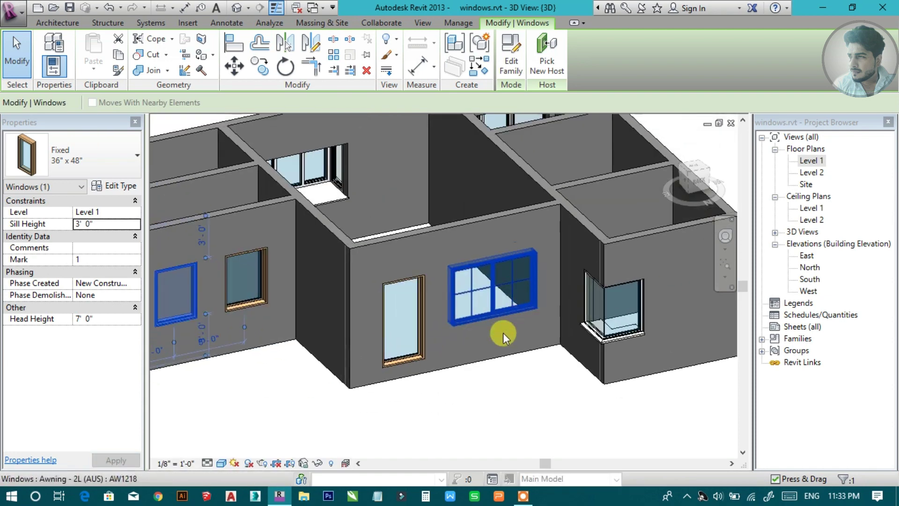
{"action": "scroll", "coordinate": [408, 325], "scroll_direction": "down", "scroll_amount": 2}
{"action": "middle_click_drag", "start_coordinate": [398, 328], "coordinate": [457, 327]}
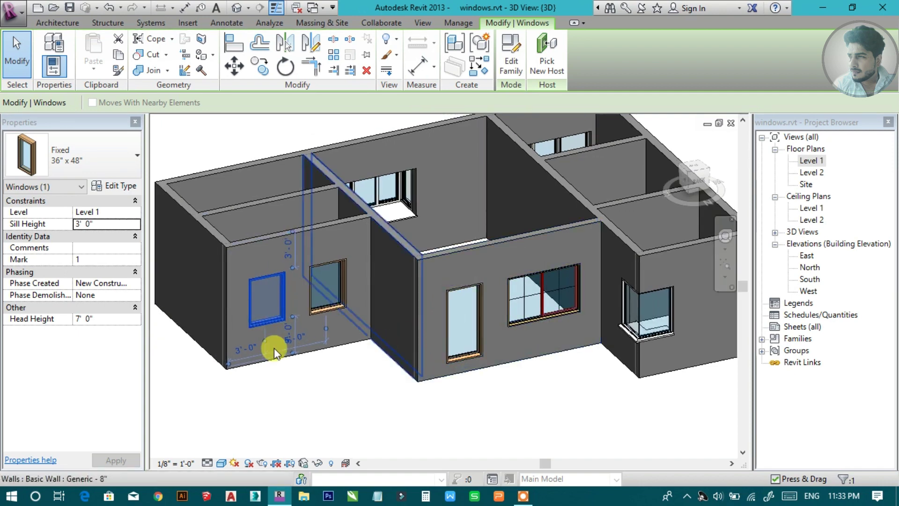
{"action": "scroll", "coordinate": [271, 339], "scroll_direction": "up", "scroll_amount": 2}
{"action": "middle_click_drag", "start_coordinate": [302, 347], "coordinate": [361, 361]}
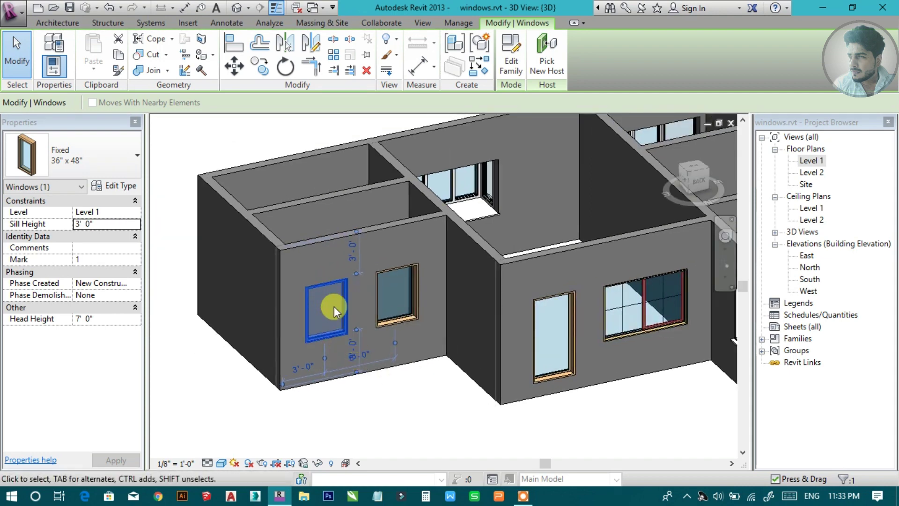
{"action": "scroll", "coordinate": [316, 312], "scroll_direction": "up", "scroll_amount": 1}
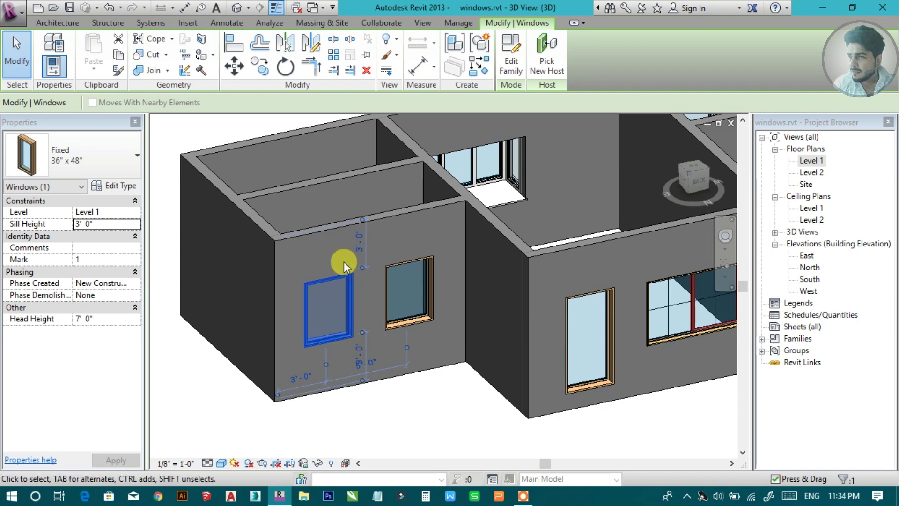
{"action": "middle_click_drag", "start_coordinate": [343, 261], "coordinate": [358, 266]}
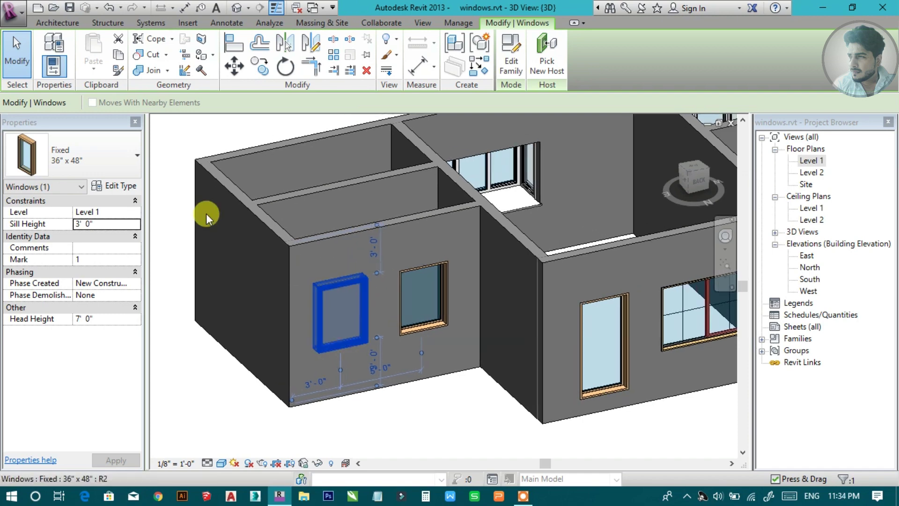
{"action": "left_click", "coordinate": [122, 186]}
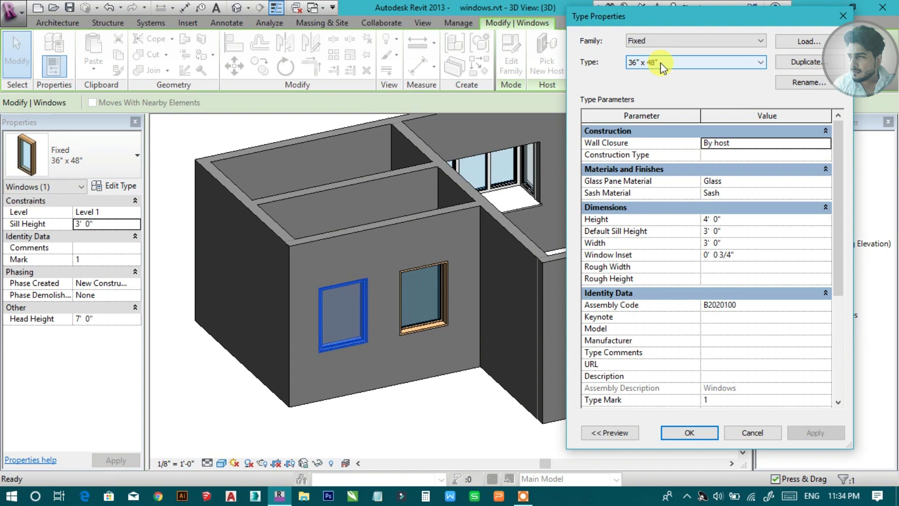
- Duplicate the fixed window type as v1 with Height 1' 0" and Width 2' 0"
{"action": "left_click", "coordinate": [806, 61]}
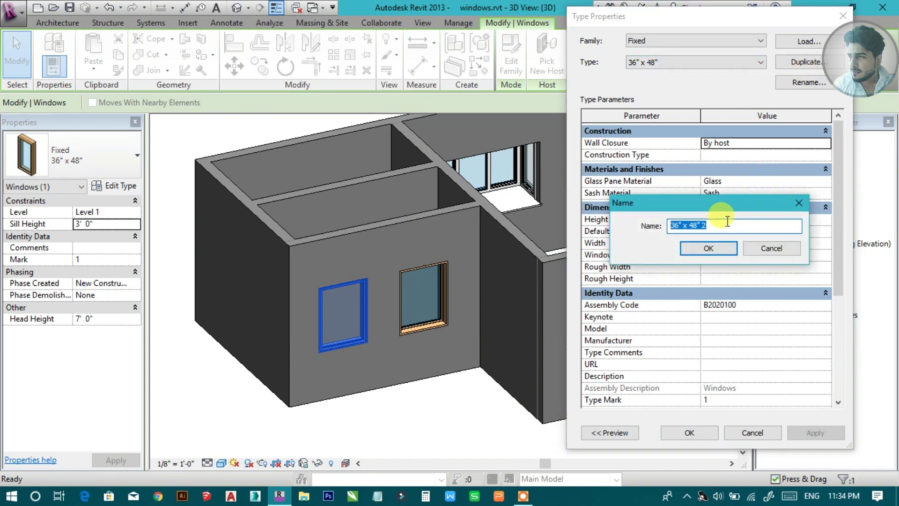
{"action": "type", "text": "v1"}
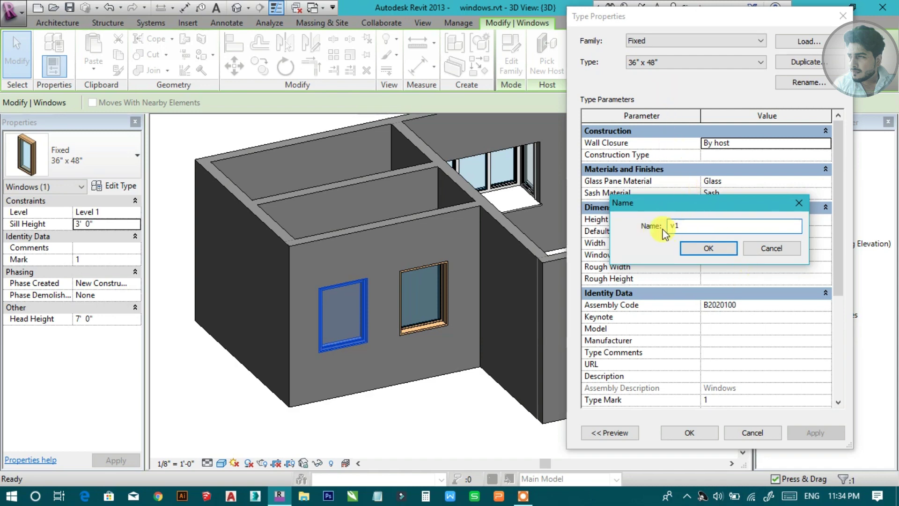
{"action": "left_click", "coordinate": [702, 249]}
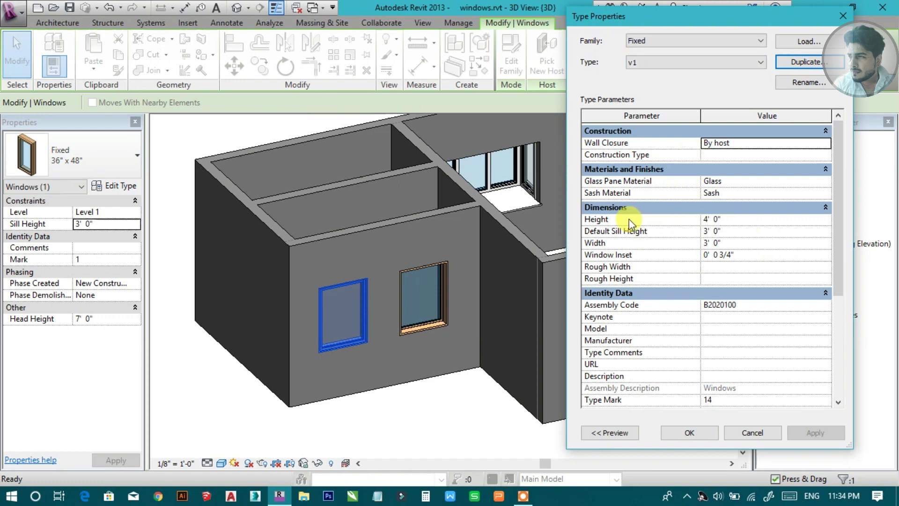
{"action": "left_click", "coordinate": [602, 241]}
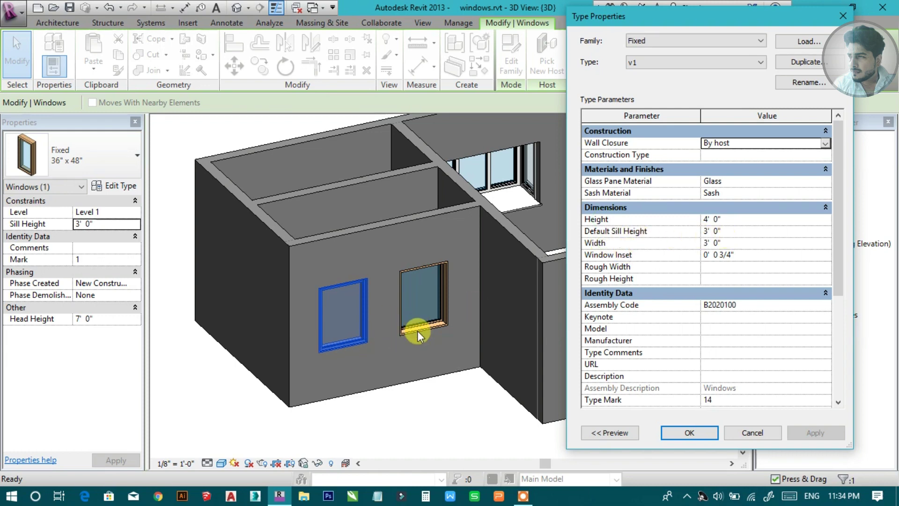
{"action": "left_click", "coordinate": [733, 219]}
{"action": "type", "text": "1"}
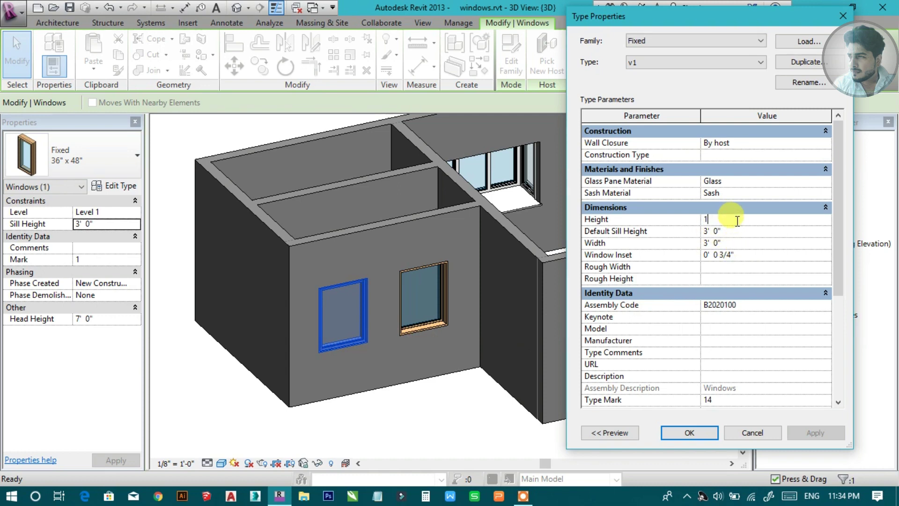
{"action": "left_click", "coordinate": [740, 244]}
{"action": "type", "text": "2"}
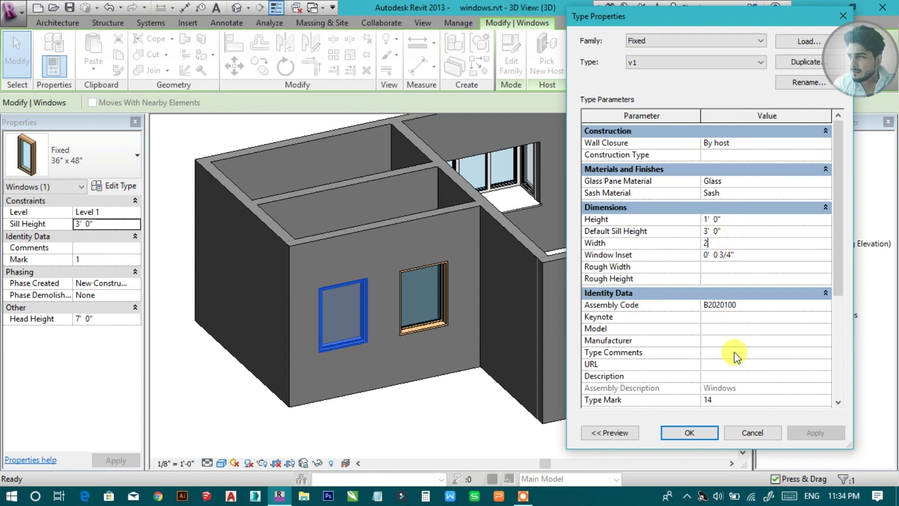
{"action": "left_click", "coordinate": [689, 432]}
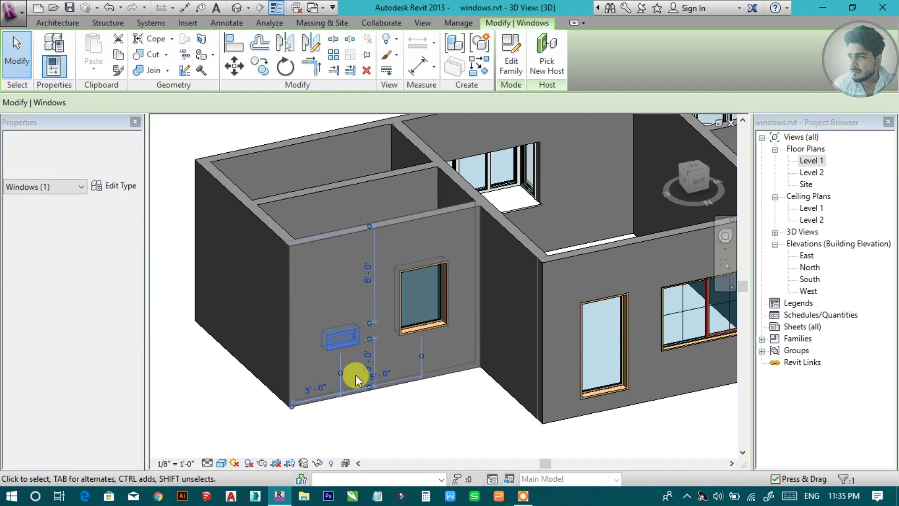
- Apply a 7' 0" sill height to the v1 window and deselect it
{"action": "left_click", "coordinate": [118, 225]}
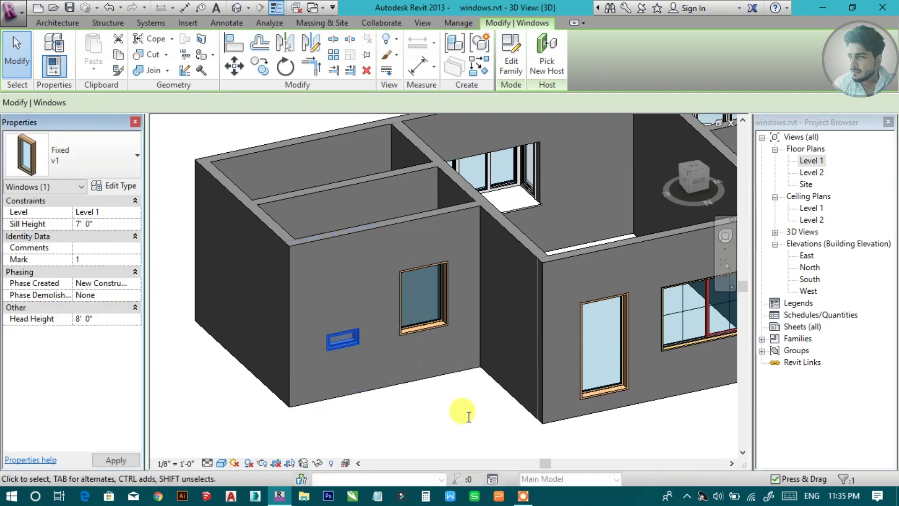
{"action": "left_click", "coordinate": [450, 414]}
{"action": "left_click", "coordinate": [409, 426]}
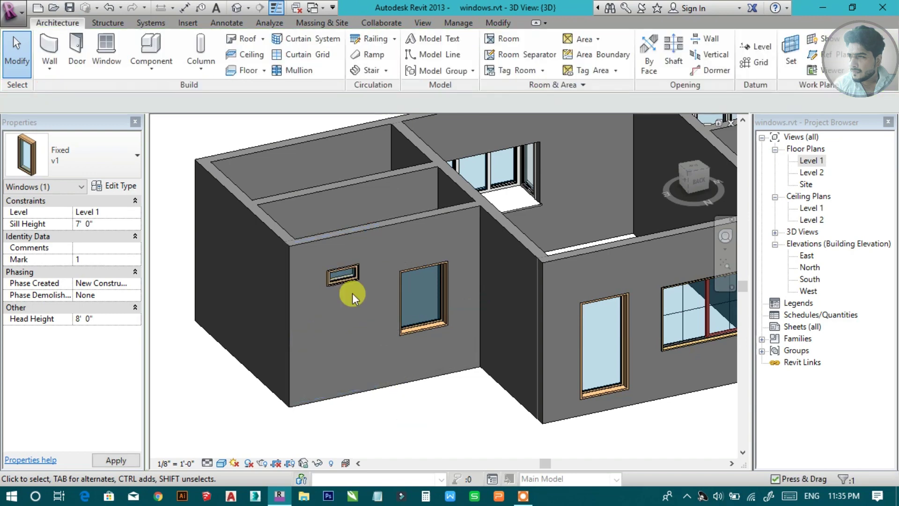
- Pan the view over to the corner window and select it
{"action": "scroll", "coordinate": [353, 282], "scroll_direction": "up", "scroll_amount": 3}
{"action": "scroll", "coordinate": [449, 364], "scroll_direction": "down", "scroll_amount": 2}
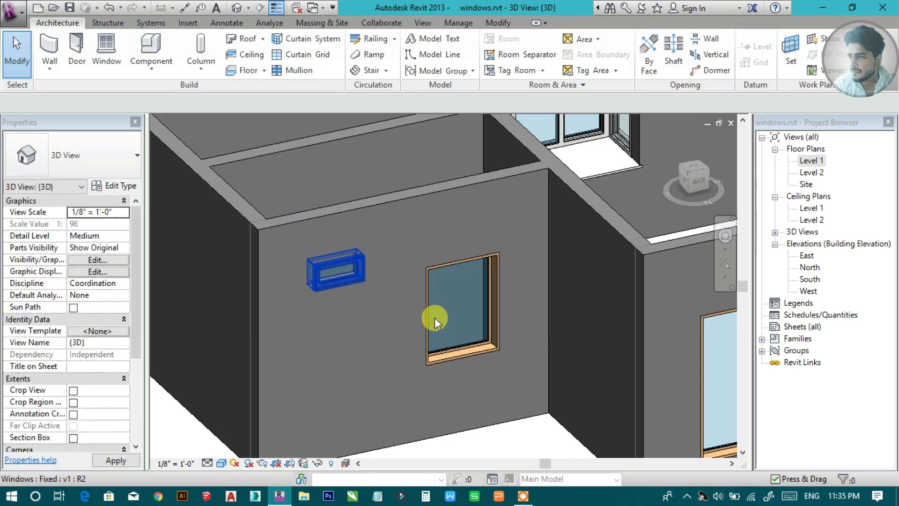
{"action": "scroll", "coordinate": [435, 318], "scroll_direction": "down", "scroll_amount": 2}
{"action": "scroll", "coordinate": [451, 333], "scroll_direction": "down", "scroll_amount": 2}
{"action": "middle_click_drag", "start_coordinate": [559, 335], "coordinate": [333, 308]}
{"action": "scroll", "coordinate": [333, 308], "scroll_direction": "down", "scroll_amount": 2}
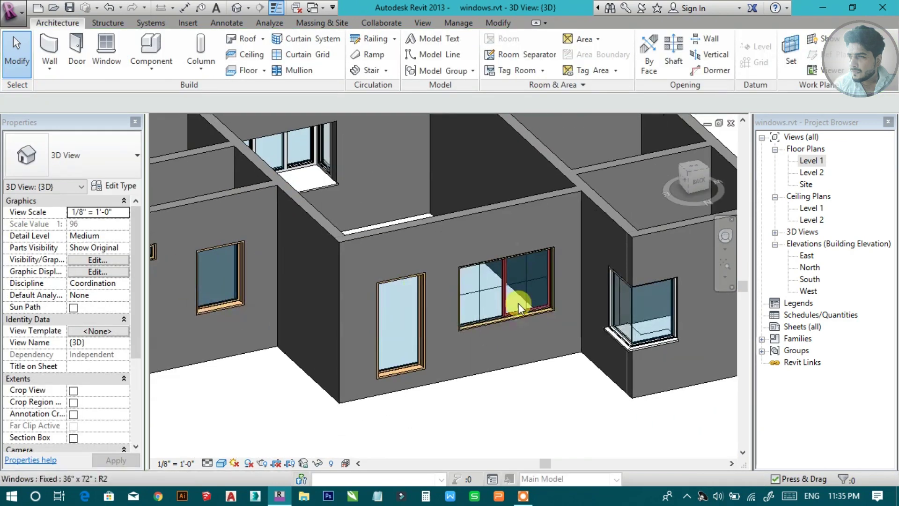
{"action": "scroll", "coordinate": [495, 319], "scroll_direction": "up", "scroll_amount": 2}
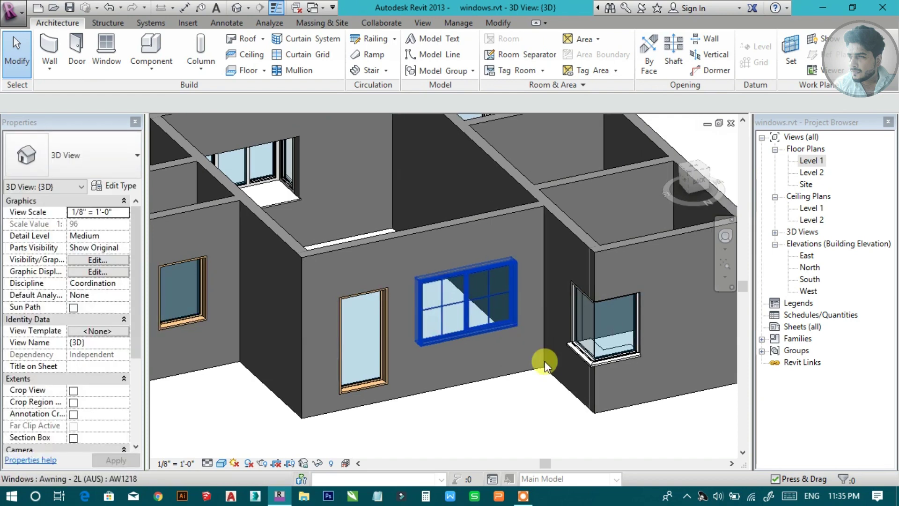
{"action": "left_click", "coordinate": [623, 360]}
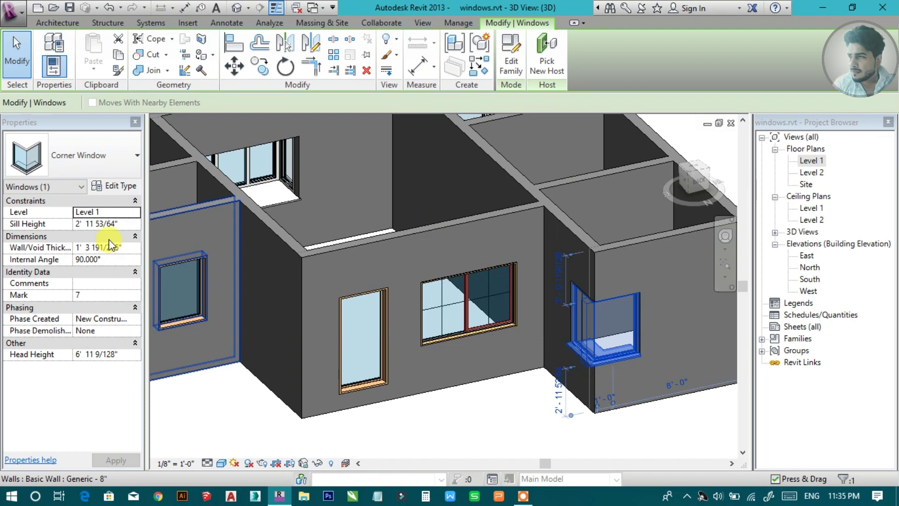
- Change the Corner Window type's Height to 8' 0" in Type Properties
{"action": "left_click", "coordinate": [122, 187]}
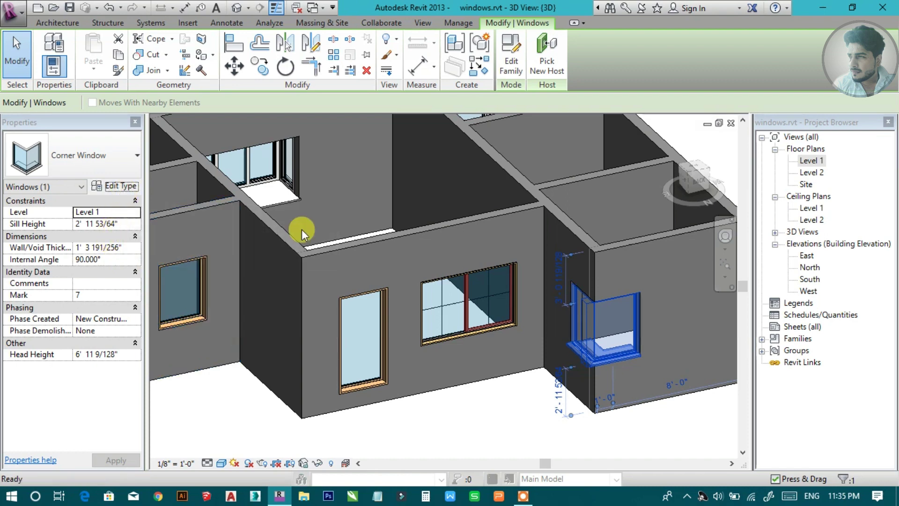
{"action": "left_click_drag", "start_coordinate": [834, 210], "coordinate": [835, 243]}
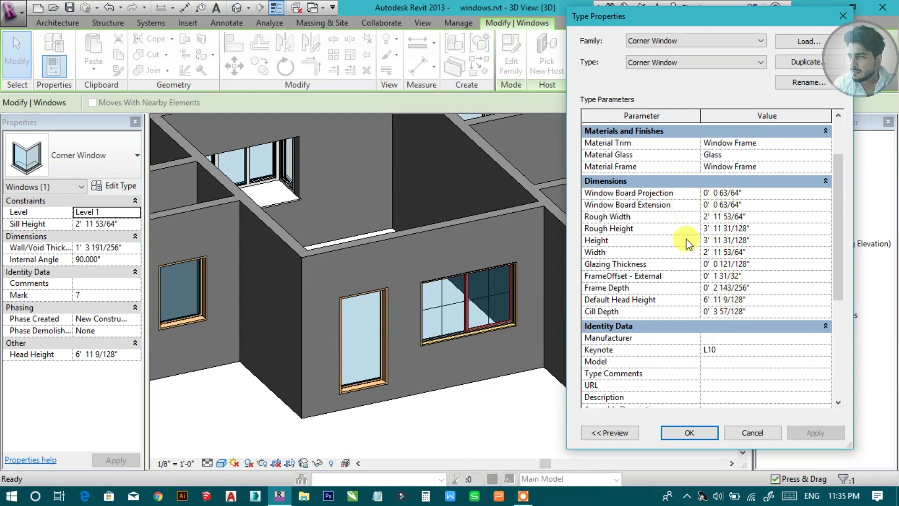
{"action": "left_click", "coordinate": [767, 240]}
{"action": "type", "text": "8' 0"}
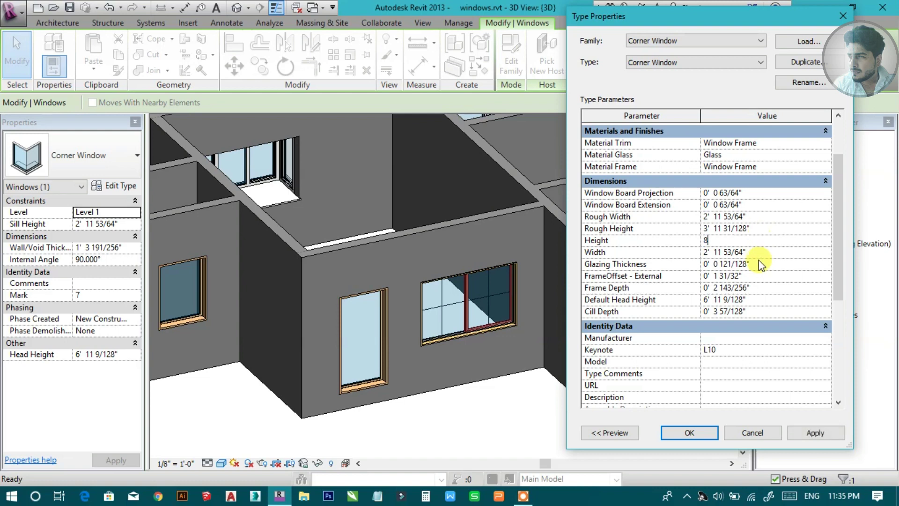
{"action": "left_click", "coordinate": [706, 434]}
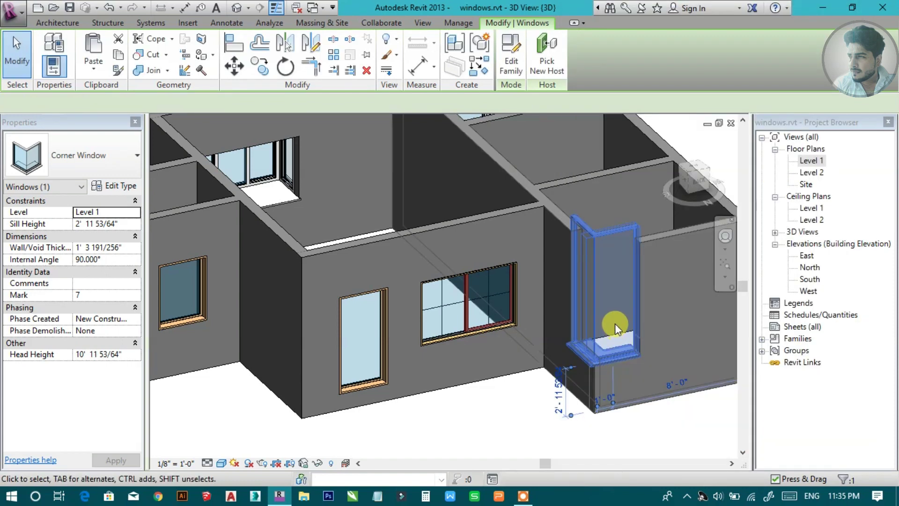
{"action": "left_click", "coordinate": [509, 418]}
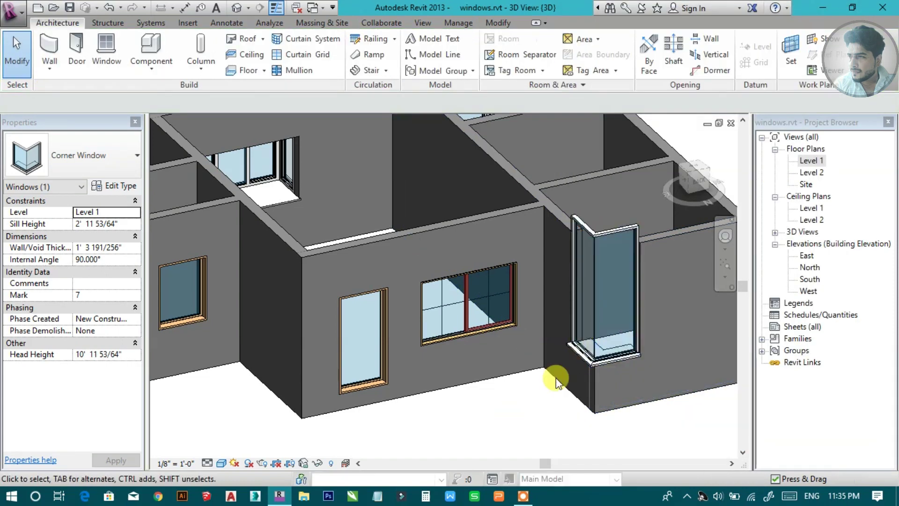
{"action": "left_click", "coordinate": [571, 300]}
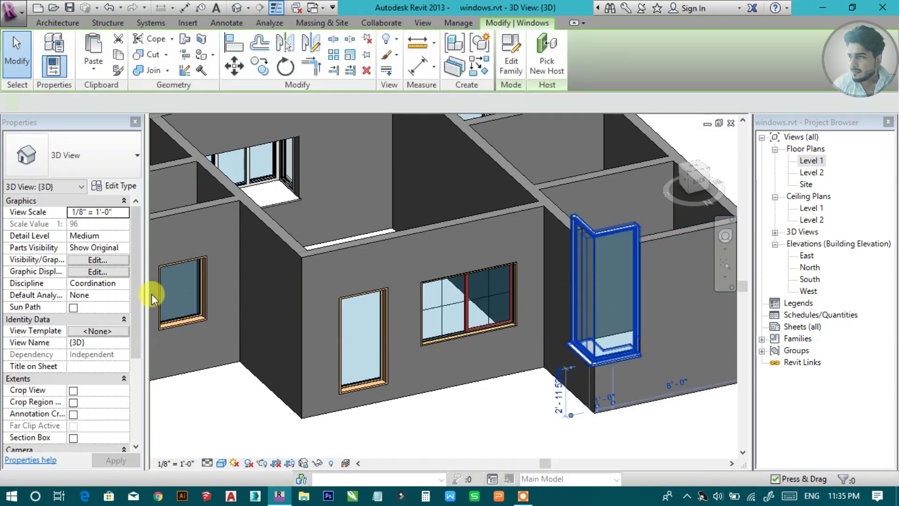
{"action": "left_click", "coordinate": [124, 223]}
{"action": "type", "text": "1'  0\""}
{"action": "key", "text": "Return"}
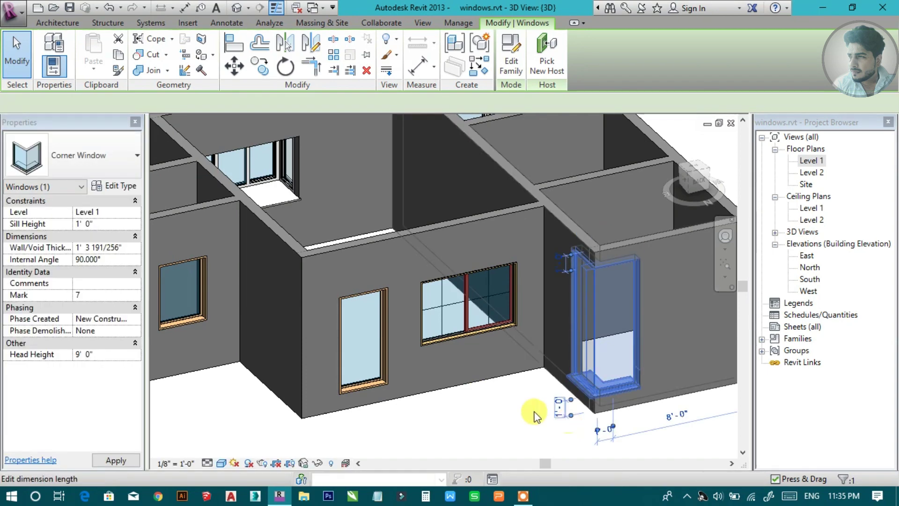
{"action": "left_click", "coordinate": [520, 413]}
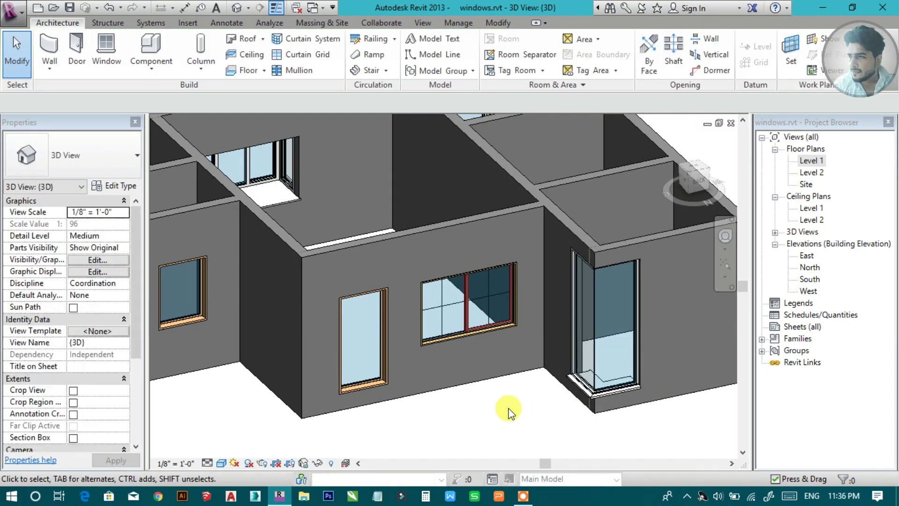
{"action": "scroll", "coordinate": [508, 411], "scroll_direction": "down", "scroll_amount": 1}
{"action": "scroll", "coordinate": [510, 401], "scroll_direction": "down", "scroll_amount": 1}
{"action": "scroll", "coordinate": [538, 400], "scroll_direction": "down", "scroll_amount": 2}
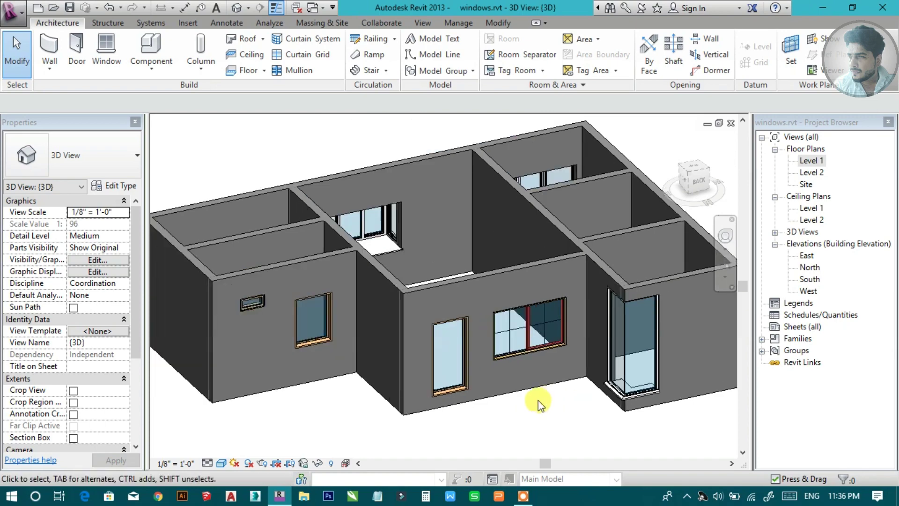
{"action": "mouse_move", "coordinate": [534, 381]}
{"action": "middle_mouse_down", "text": "shift"}
{"action": "mouse_move", "coordinate": [624, 379]}
{"action": "mouse_move", "coordinate": [378, 383]}
{"action": "mouse_move", "coordinate": [431, 346]}
{"action": "middle_mouse_up", "text": "shift"}
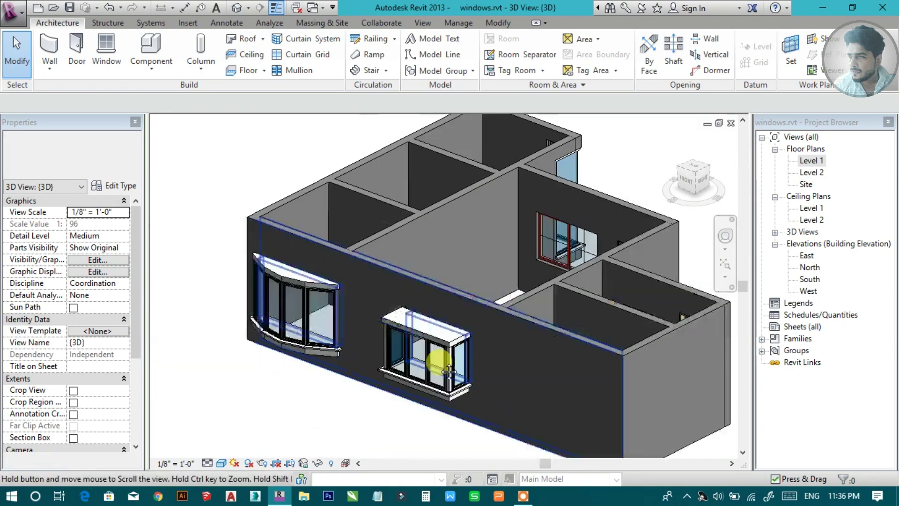
{"action": "mouse_move", "coordinate": [549, 364]}
{"action": "middle_mouse_down", "text": "shift"}
{"action": "mouse_move", "coordinate": [457, 331]}
{"action": "mouse_move", "coordinate": [482, 341]}
{"action": "middle_mouse_up", "text": "shift"}
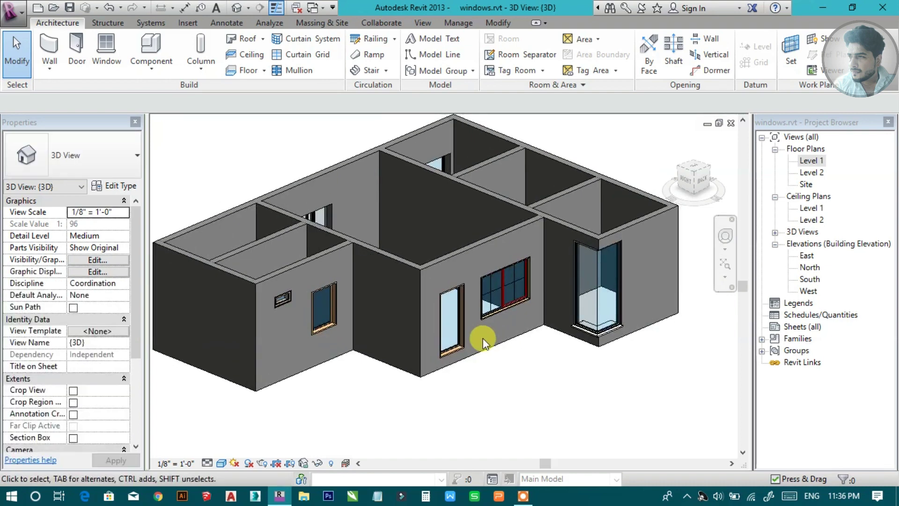
{"action": "scroll", "coordinate": [480, 336], "scroll_direction": "up", "scroll_amount": 2}
{"action": "scroll", "coordinate": [480, 335], "scroll_direction": "up", "scroll_amount": 1}
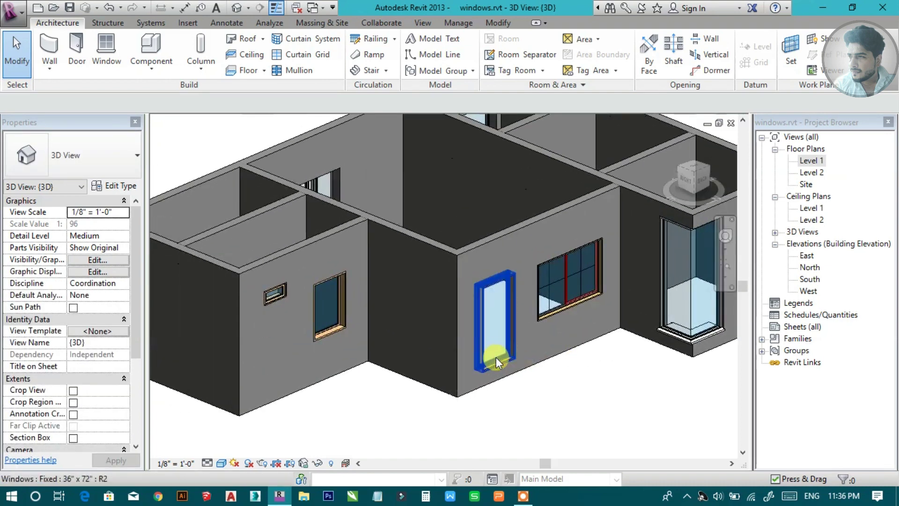
{"action": "left_click", "coordinate": [465, 327]}
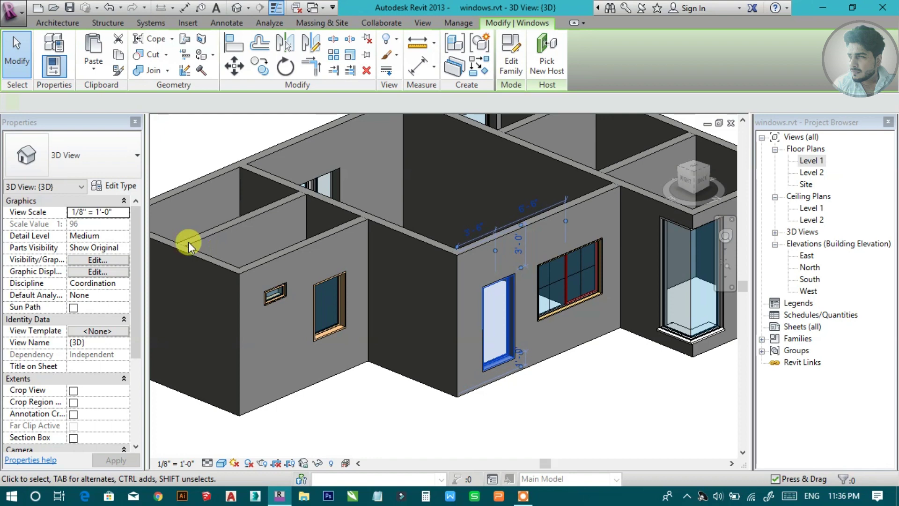
{"action": "left_click", "coordinate": [124, 186]}
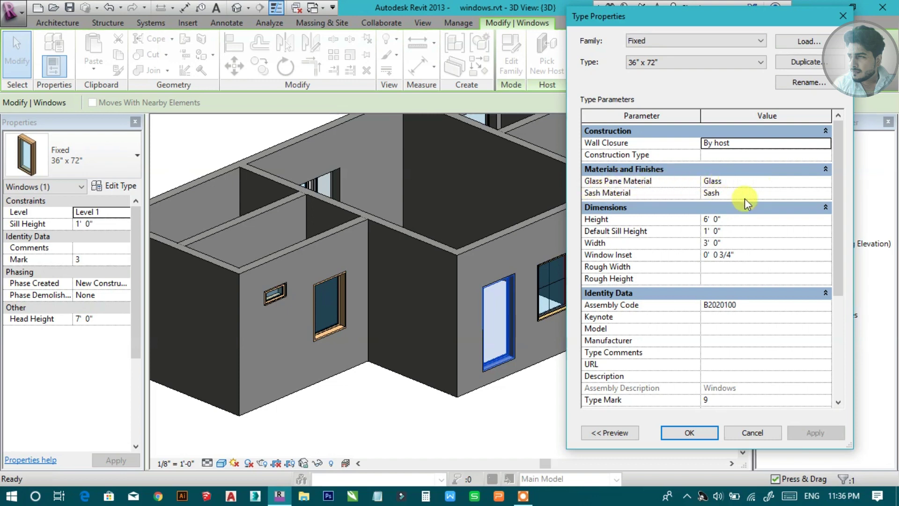
{"action": "left_click", "coordinate": [749, 434]}
{"action": "middle_click_drag", "start_coordinate": [551, 411], "coordinate": [576, 388]}
{"action": "mouse_move", "coordinate": [538, 216]}
{"action": "middle_mouse_down"}
{"action": "mouse_move", "coordinate": [537, 375]}
{"action": "mouse_move", "coordinate": [560, 335]}
{"action": "mouse_move", "coordinate": [518, 321]}
{"action": "mouse_move", "coordinate": [548, 310]}
{"action": "middle_mouse_up"}
{"action": "left_click", "coordinate": [560, 334]}
{"action": "left_click", "coordinate": [548, 310]}
{"action": "mouse_move", "coordinate": [437, 322]}
{"action": "middle_mouse_down", "text": "shift"}
{"action": "mouse_move", "coordinate": [389, 322]}
{"action": "mouse_move", "coordinate": [457, 311]}
{"action": "mouse_move", "coordinate": [375, 310]}
{"action": "mouse_move", "coordinate": [501, 324]}
{"action": "middle_mouse_up", "text": "shift"}
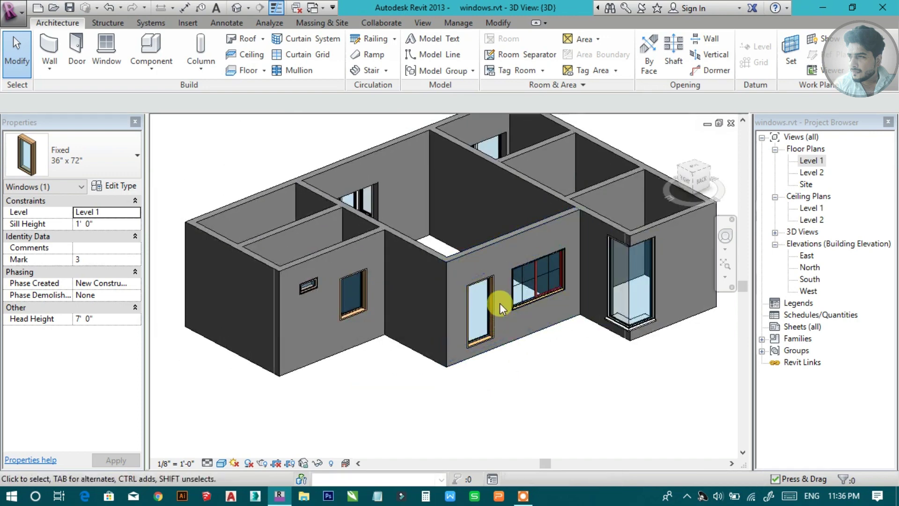
{"action": "key", "text": "Escape"}
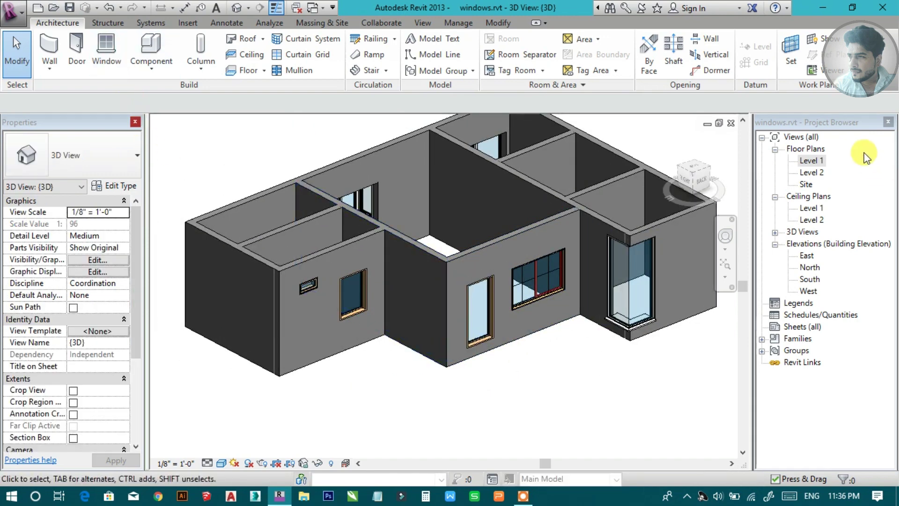
- Open the Level 1 floor plan and center it in the view
{"action": "double_click", "coordinate": [810, 161]}
{"action": "scroll", "coordinate": [380, 262], "scroll_direction": "down", "scroll_amount": 2}
{"action": "mouse_move", "coordinate": [345, 253]}
{"action": "middle_mouse_down"}
{"action": "mouse_move", "coordinate": [445, 255]}
{"action": "mouse_move", "coordinate": [429, 242]}
{"action": "mouse_move", "coordinate": [432, 261]}
{"action": "middle_mouse_up"}
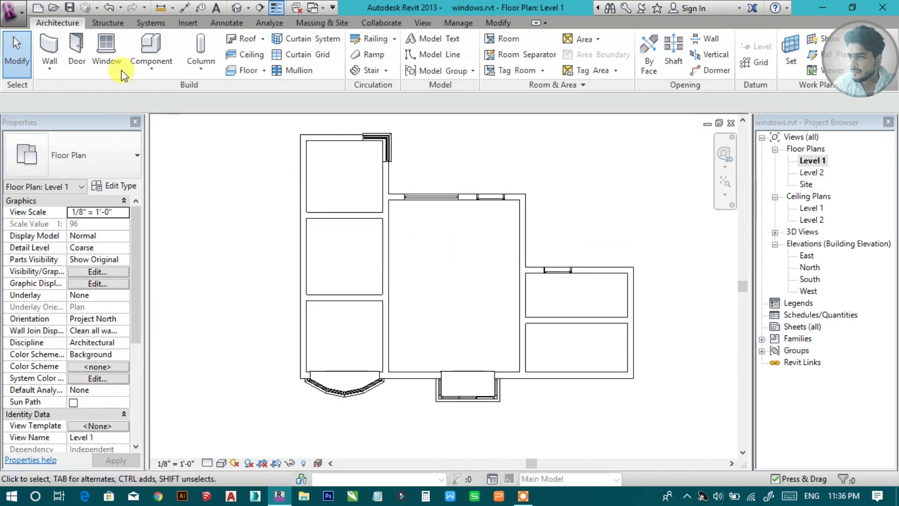
- Choose the Fixed 36" x 48" window type for placement
{"action": "left_click", "coordinate": [109, 55]}
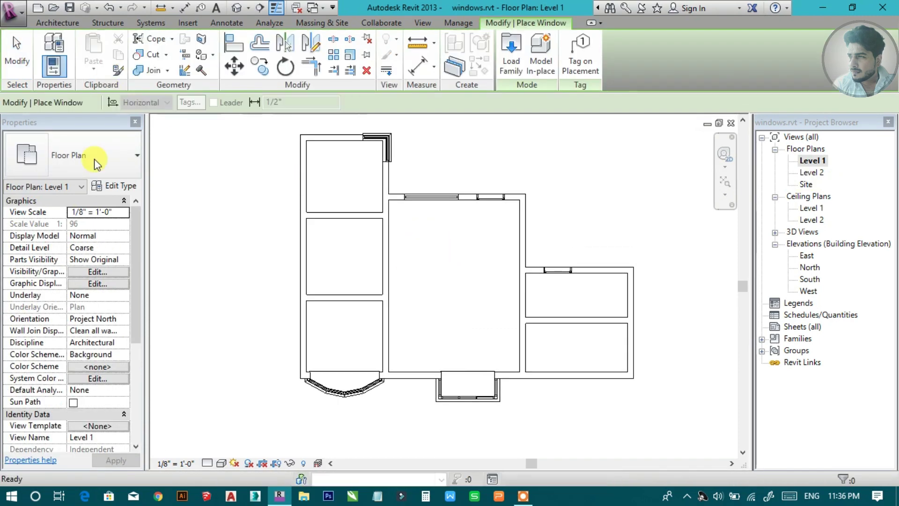
{"action": "scroll", "coordinate": [56, 290], "scroll_direction": "up", "scroll_amount": 2}
{"action": "scroll", "coordinate": [60, 225], "scroll_direction": "down", "scroll_amount": 2}
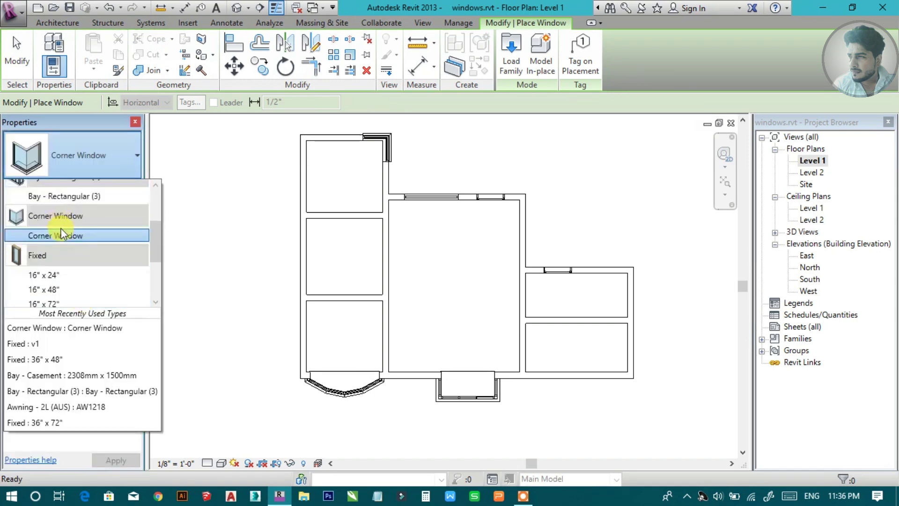
{"action": "scroll", "coordinate": [63, 281], "scroll_direction": "down", "scroll_amount": 2}
{"action": "scroll", "coordinate": [66, 287], "scroll_direction": "down", "scroll_amount": 1}
{"action": "left_click", "coordinate": [65, 283]}
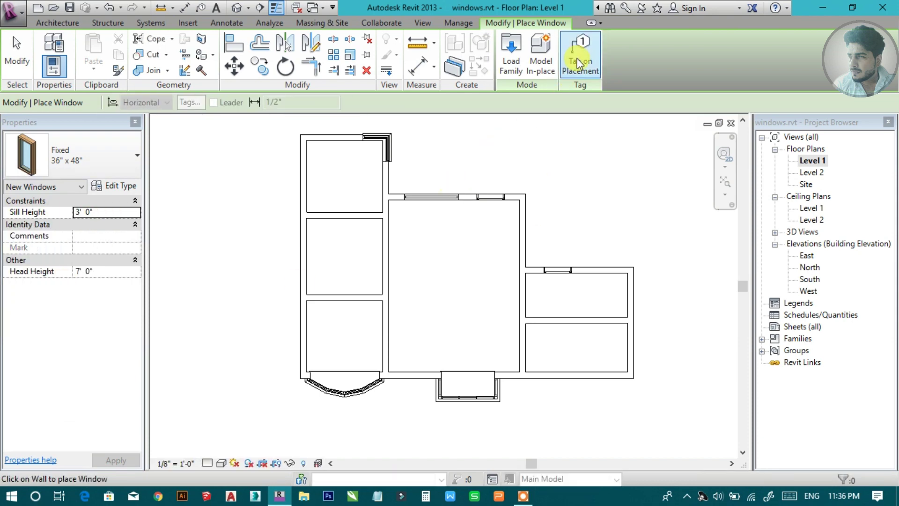
- Place tagged windows on the middle, bottom and top left rooms' outer wall
{"action": "scroll", "coordinate": [314, 263], "scroll_direction": "up", "scroll_amount": 2}
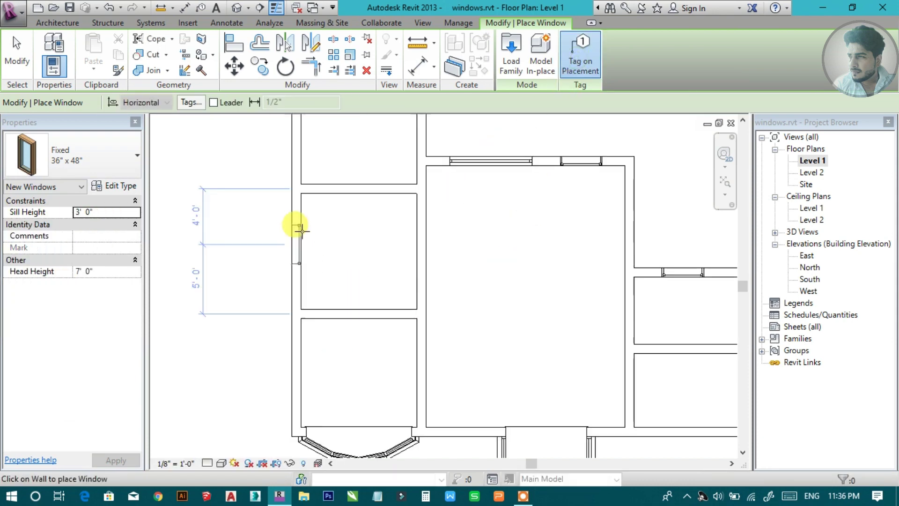
{"action": "left_click", "coordinate": [299, 221]}
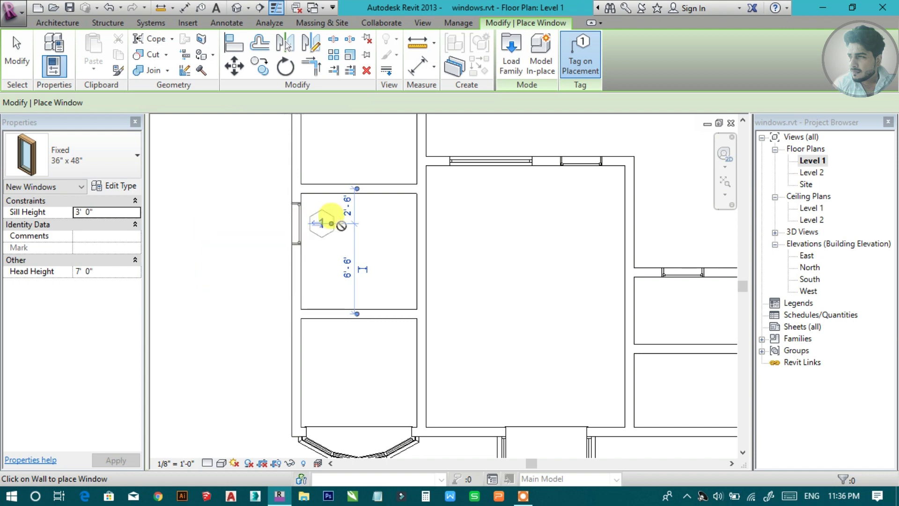
{"action": "left_click", "coordinate": [300, 370]}
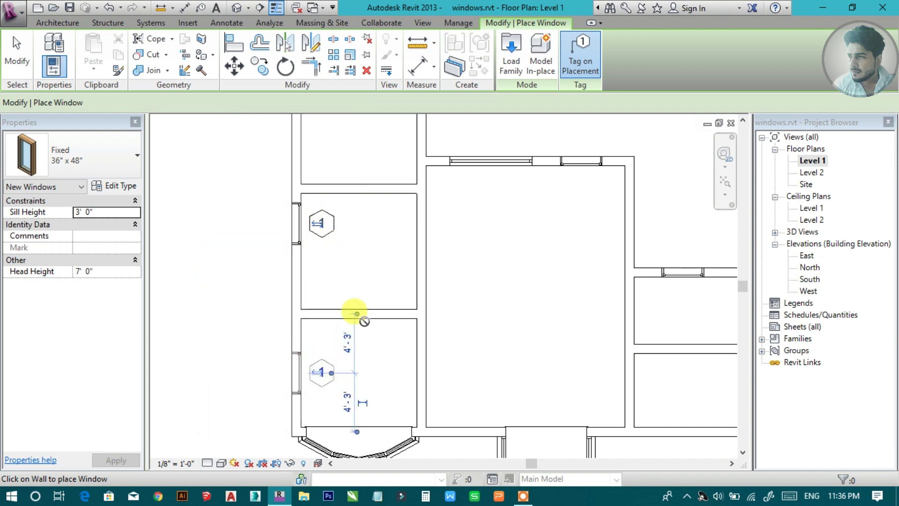
{"action": "middle_click_drag", "start_coordinate": [360, 297], "coordinate": [358, 349]}
{"action": "left_click", "coordinate": [295, 182]}
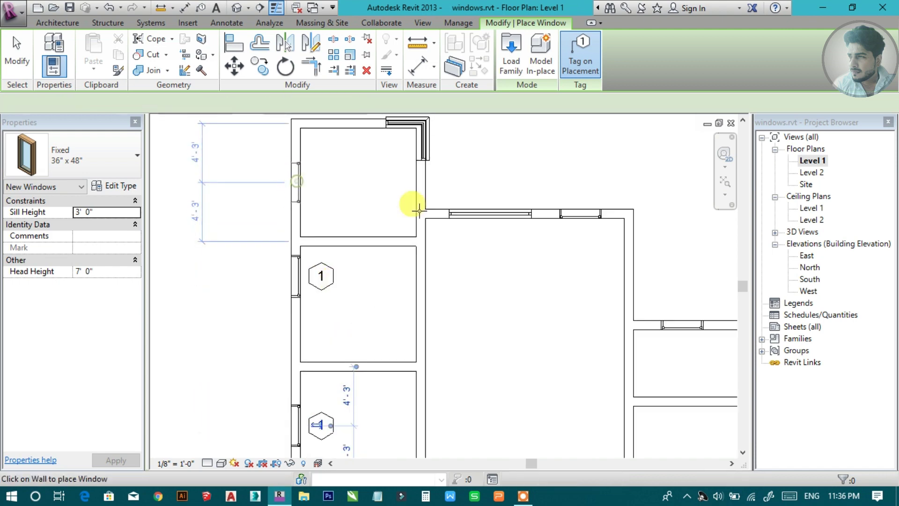
{"action": "key", "text": "Escape"}
{"action": "key", "text": "Escape"}
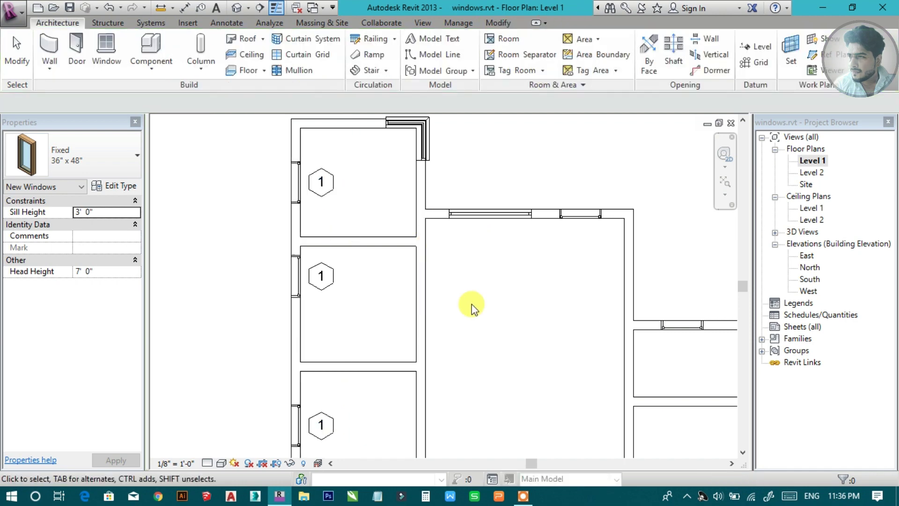
{"action": "scroll", "coordinate": [468, 302], "scroll_direction": "down", "scroll_amount": 1}
{"action": "mouse_move", "coordinate": [430, 271]}
{"action": "middle_mouse_down"}
{"action": "mouse_move", "coordinate": [367, 257]}
{"action": "mouse_move", "coordinate": [401, 273]}
{"action": "middle_mouse_up"}
{"action": "scroll", "coordinate": [357, 251], "scroll_direction": "down", "scroll_amount": 1}
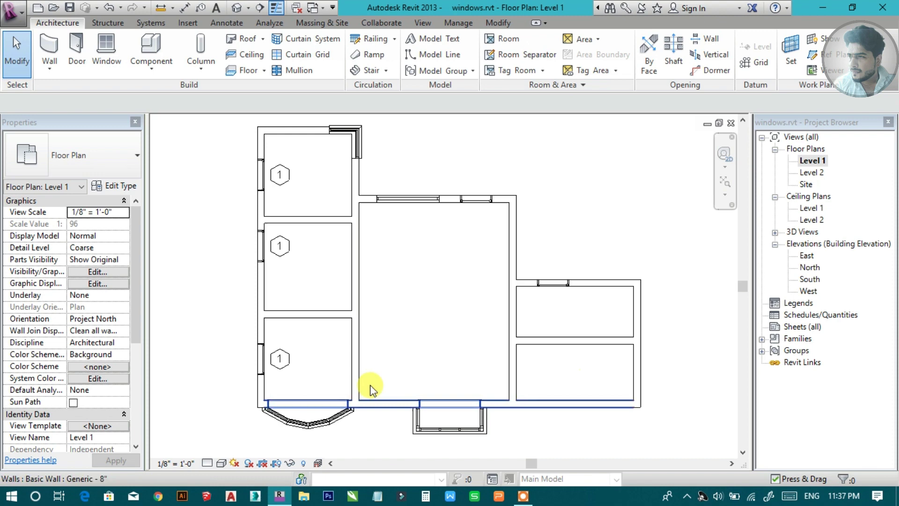
- Run Tag All Not Tagged for the Window Tags category, labelling windows 9 through 14
{"action": "left_click", "coordinate": [542, 71]}
{"action": "left_click", "coordinate": [543, 70]}
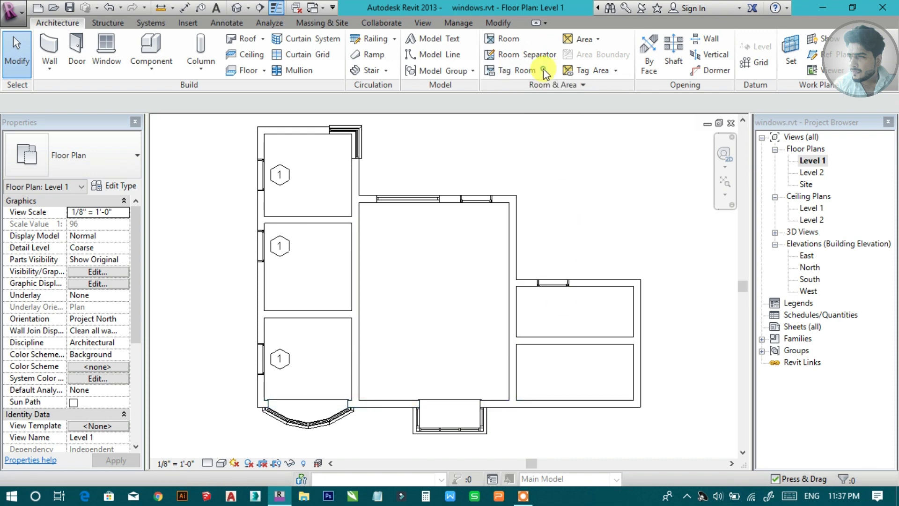
{"action": "left_click", "coordinate": [546, 68]}
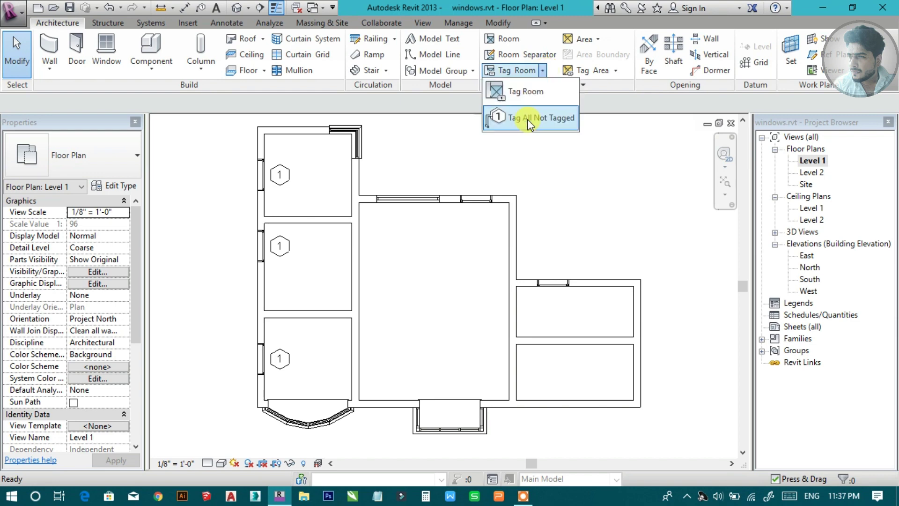
{"action": "left_click", "coordinate": [527, 122]}
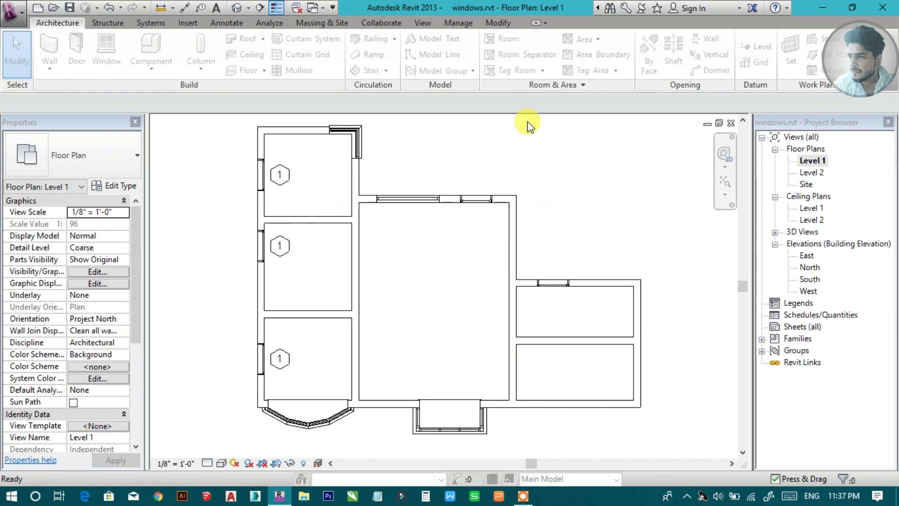
{"action": "scroll", "coordinate": [392, 310], "scroll_direction": "down", "scroll_amount": 5}
{"action": "left_click", "coordinate": [393, 299]}
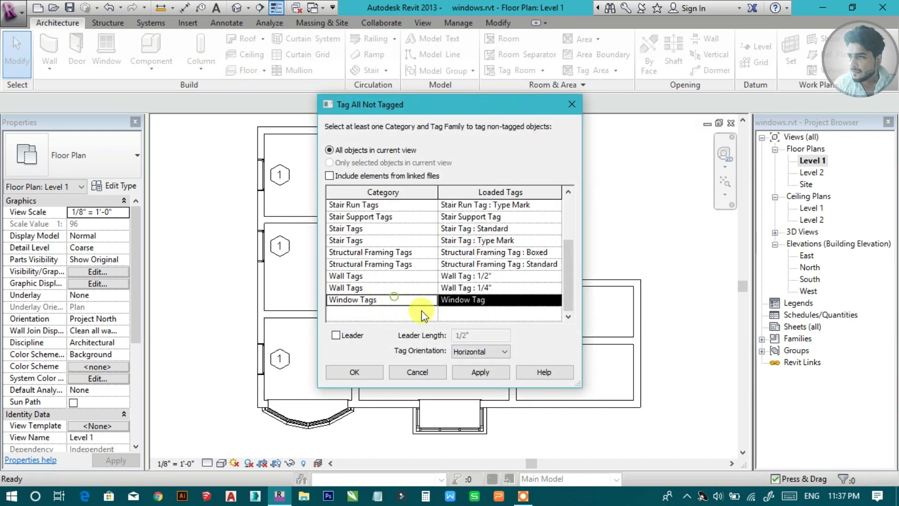
{"action": "left_click", "coordinate": [365, 373]}
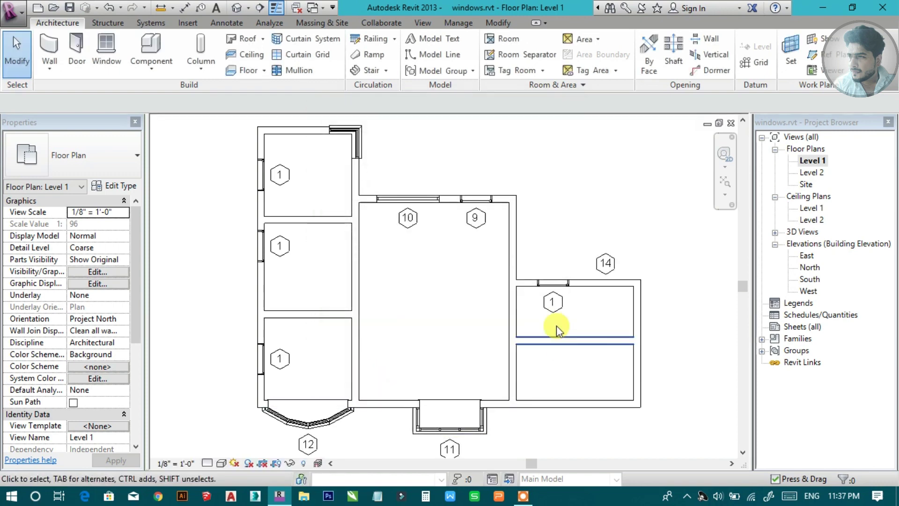
{"action": "middle_click_drag", "start_coordinate": [557, 325], "coordinate": [565, 295]}
{"action": "scroll", "coordinate": [367, 255], "scroll_direction": "down", "scroll_amount": 2}
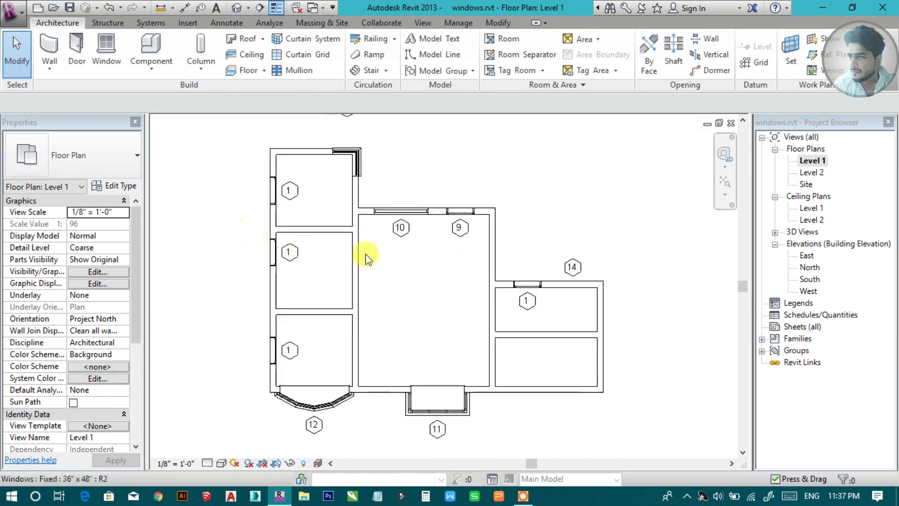
- Switch to the 3D view, then orbit and zoom to review the house's windows
{"action": "left_click", "coordinate": [236, 8]}
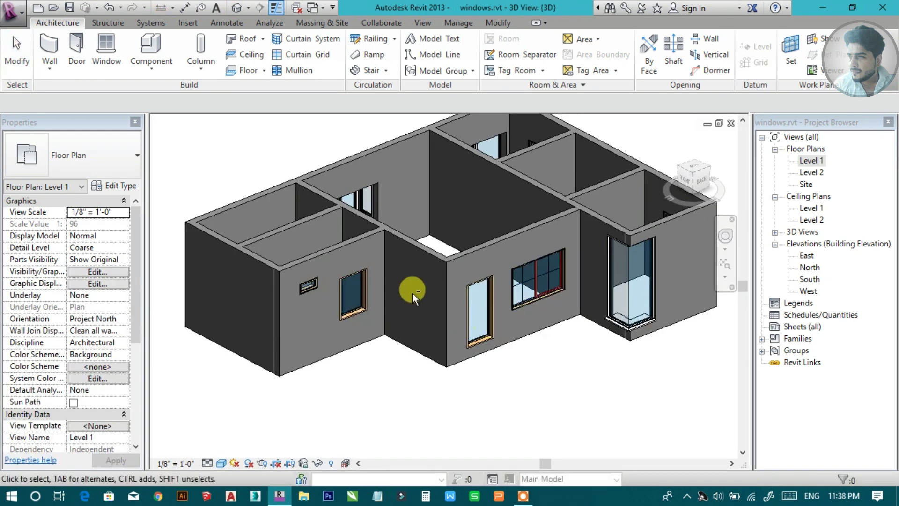
{"action": "mouse_move", "coordinate": [459, 316]}
{"action": "middle_mouse_down", "text": "shift"}
{"action": "mouse_move", "coordinate": [353, 281]}
{"action": "mouse_move", "coordinate": [329, 283]}
{"action": "mouse_move", "coordinate": [537, 292]}
{"action": "mouse_move", "coordinate": [543, 280]}
{"action": "middle_mouse_up", "text": "shift"}
{"action": "scroll", "coordinate": [544, 279], "scroll_direction": "down", "scroll_amount": 1}
{"action": "scroll", "coordinate": [521, 294], "scroll_direction": "down", "scroll_amount": 1}
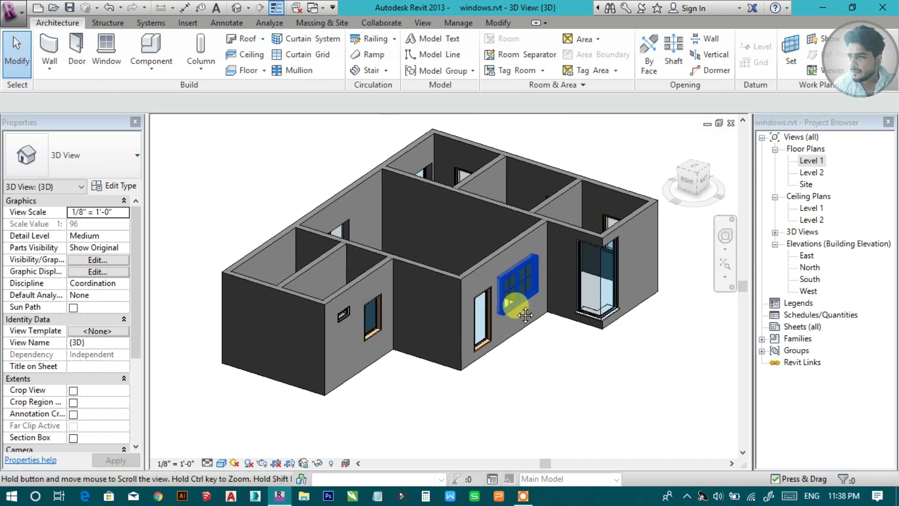
{"action": "scroll", "coordinate": [521, 294], "scroll_direction": "up", "scroll_amount": 1}
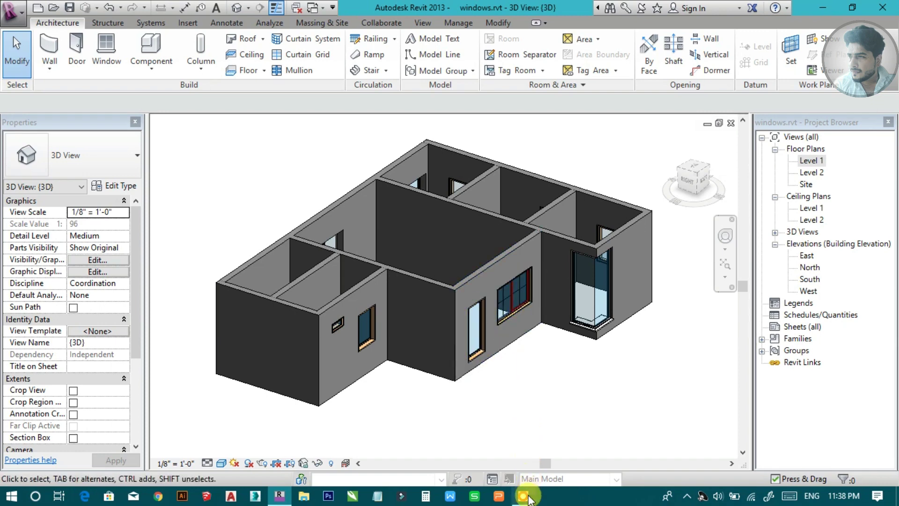
{"action": "left_click", "coordinate": [534, 474]}
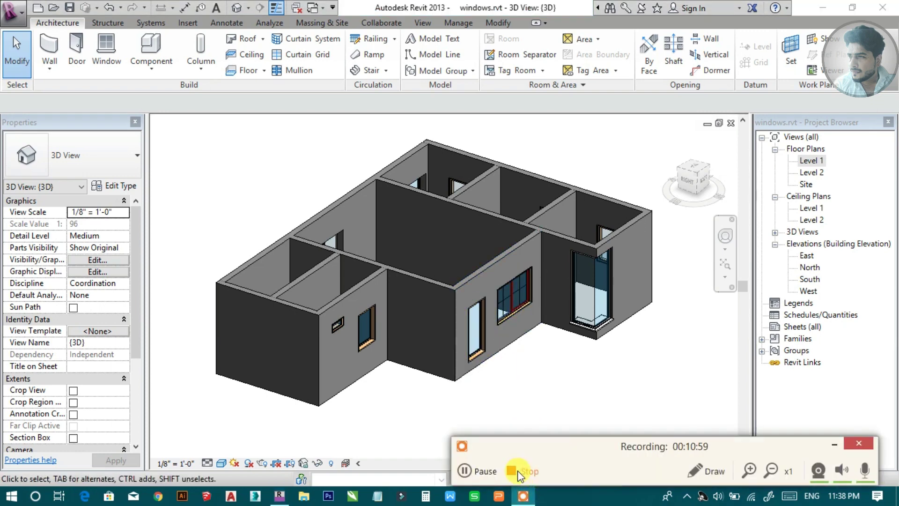